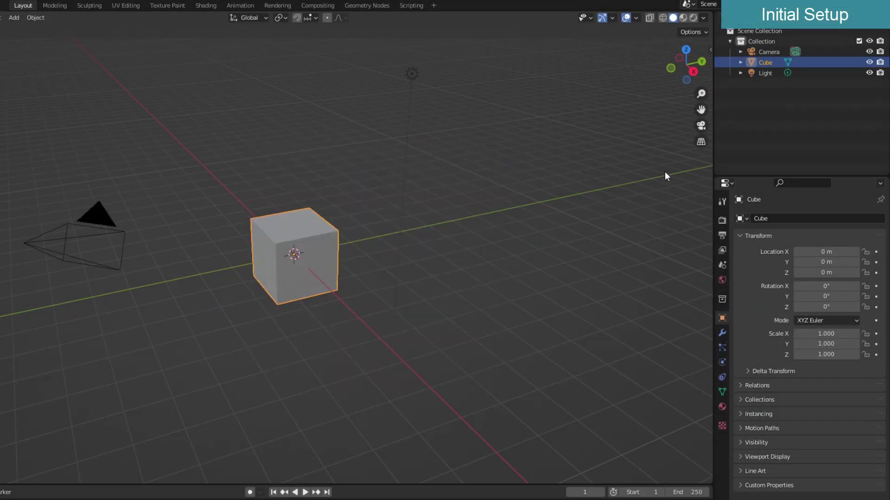
Rename the cube object as Geo.
{"action": "double_click", "coordinate": [765, 62]}
{"action": "type", "text": "Geo"}
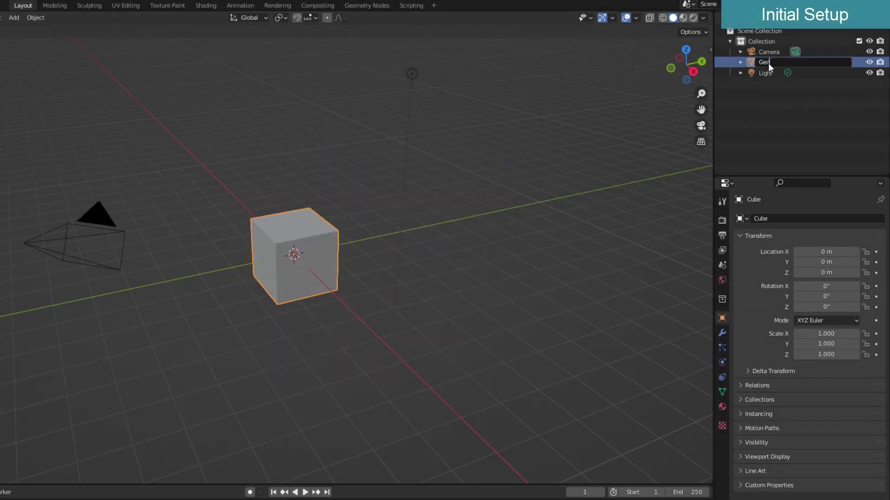
{"action": "key", "text": "Return"}
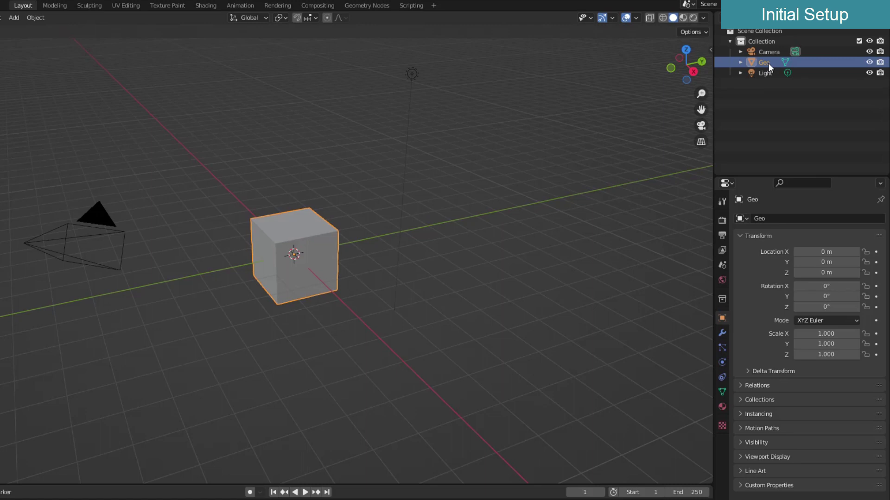
Switch to the Geometry Nodes workspace, create a new node tree for Geo, and enlarge the node editor.
{"action": "left_click", "coordinate": [368, 6]}
{"action": "left_click", "coordinate": [316, 288]}
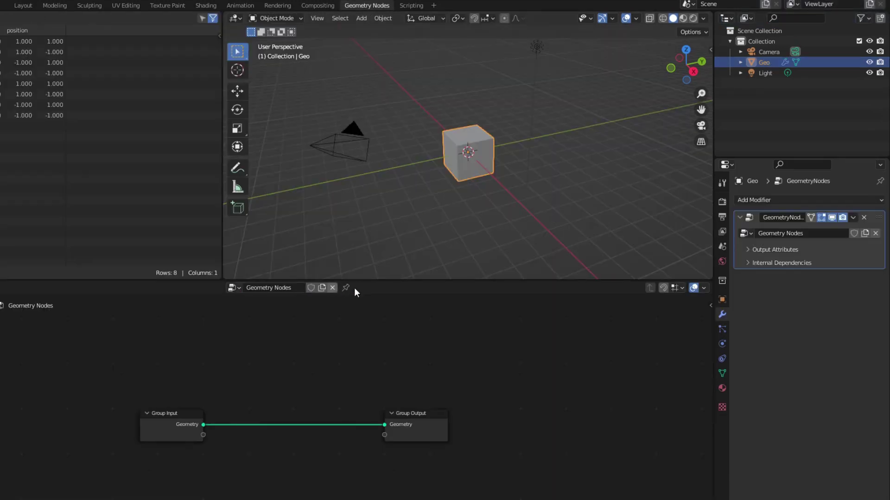
{"action": "left_click_drag", "start_coordinate": [409, 280], "coordinate": [410, 224]}
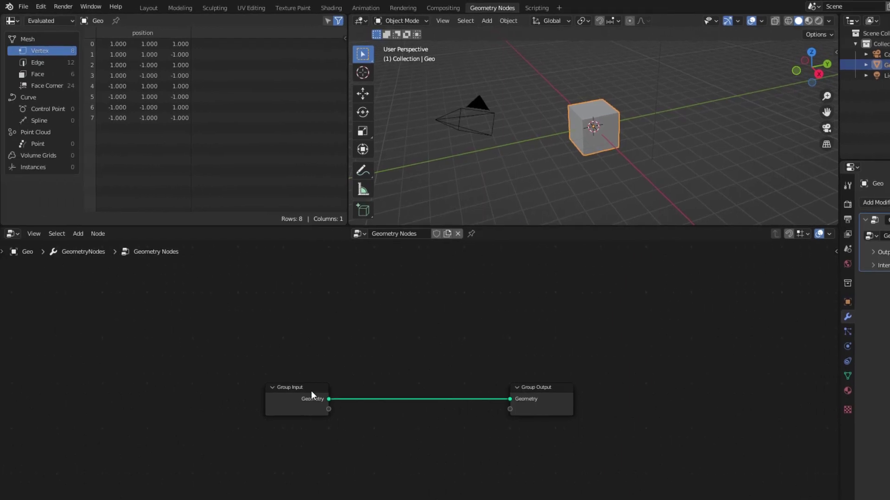
Replace the Group Input node with a Grid node and connect its Mesh output to the Group Output.
{"action": "left_click_drag", "start_coordinate": [195, 386], "coordinate": [178, 383]}
{"action": "key", "text": "x"}
{"action": "left_click", "coordinate": [79, 234]}
{"action": "left_click", "coordinate": [84, 243]}
{"action": "type", "text": "grid"}
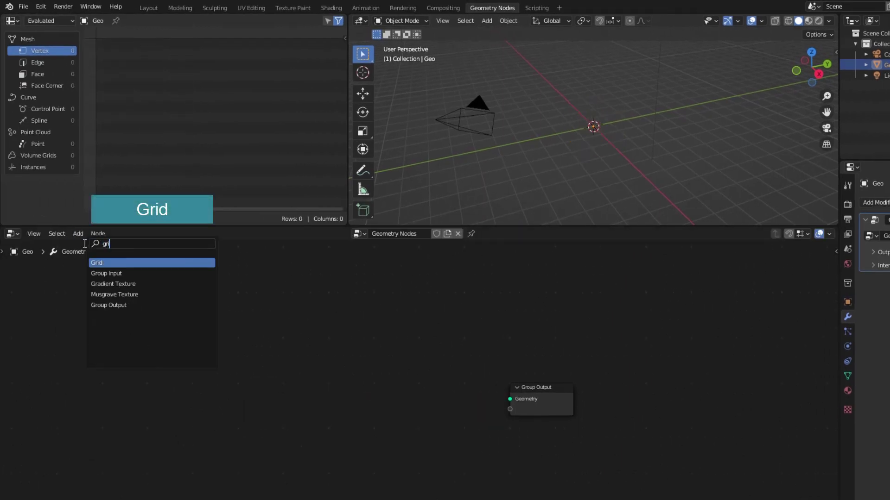
{"action": "key", "text": "Return"}
{"action": "left_click", "coordinate": [174, 340]}
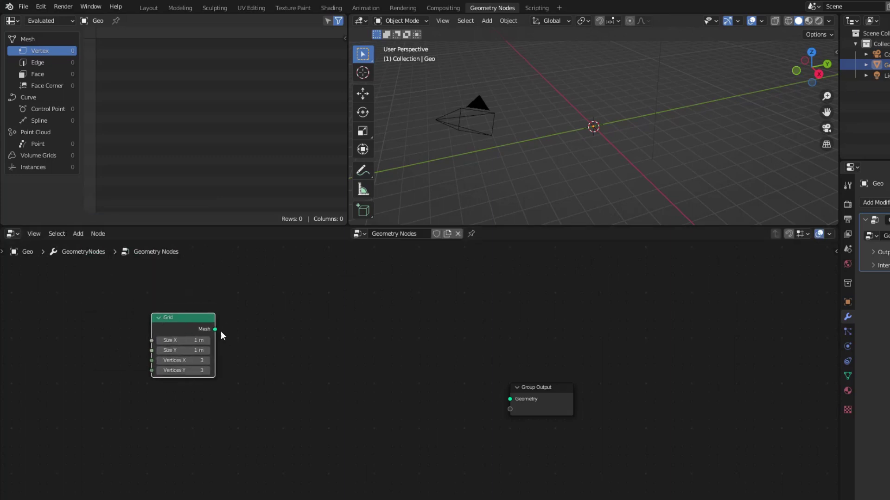
{"action": "left_click_drag", "start_coordinate": [215, 330], "coordinate": [656, 354]}
Insert an Instance on Points node on the link between the Grid and the Group Output.
{"action": "left_click", "coordinate": [78, 233]}
{"action": "type", "text": "instan"}
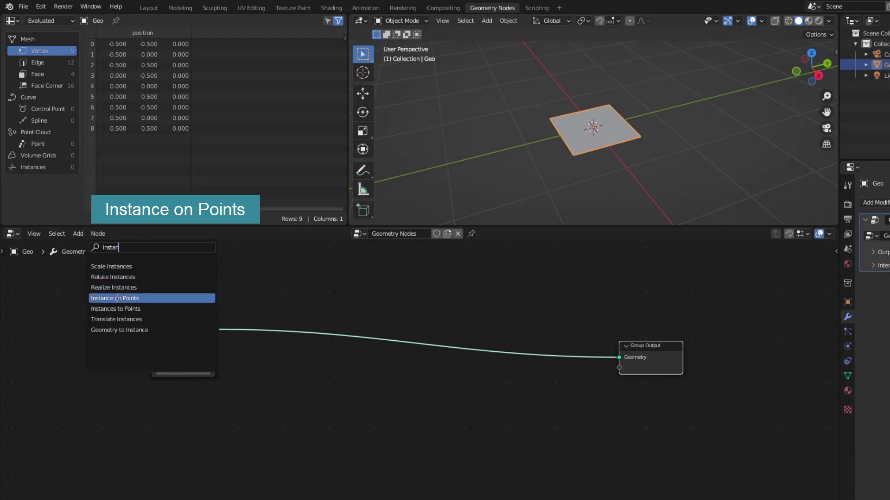
{"action": "left_click", "coordinate": [117, 298]}
{"action": "left_click", "coordinate": [285, 366]}
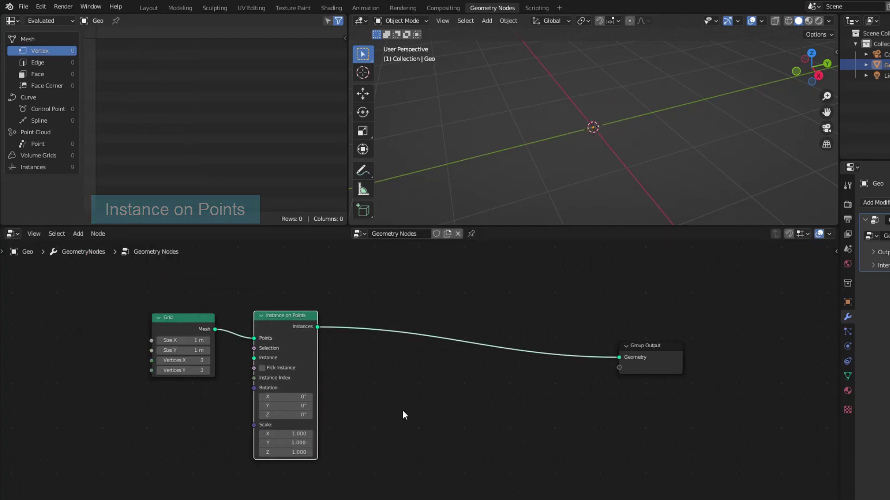
Add a monkey mesh to the scene, hide it in the viewport, and make Geo the active object again.
{"action": "key", "text": "shift+a"}
{"action": "mouse_move", "coordinate": [593, 129]}
{"action": "left_click", "coordinate": [620, 228]}
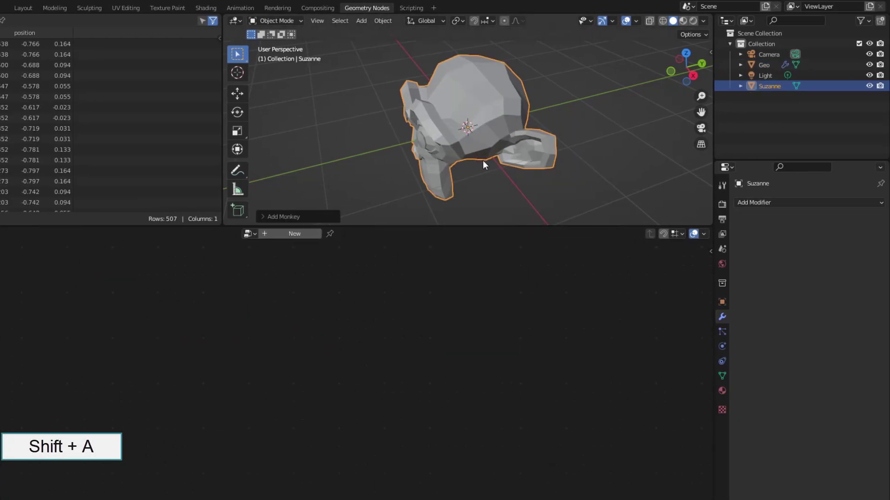
{"action": "left_click", "coordinate": [869, 85]}
{"action": "left_click", "coordinate": [764, 65]}
Bring Suzanne into the node tree as an Object Info node and connect its Geometry to the Instance input of Instance on Points.
{"action": "left_click_drag", "start_coordinate": [768, 86], "coordinate": [23, 425]}
{"action": "middle_click_drag", "start_coordinate": [49, 427], "coordinate": [141, 373]}
{"action": "left_click_drag", "start_coordinate": [288, 410], "coordinate": [347, 304]}
{"action": "left_click_drag", "start_coordinate": [260, 368], "coordinate": [201, 366]}
Insert a Transform node between Object Info and Instance on Points with its X, Y and Z scale set to 0.15.
{"action": "left_click", "coordinate": [78, 234]}
{"action": "type", "text": "tran"}
{"action": "key", "text": "Return"}
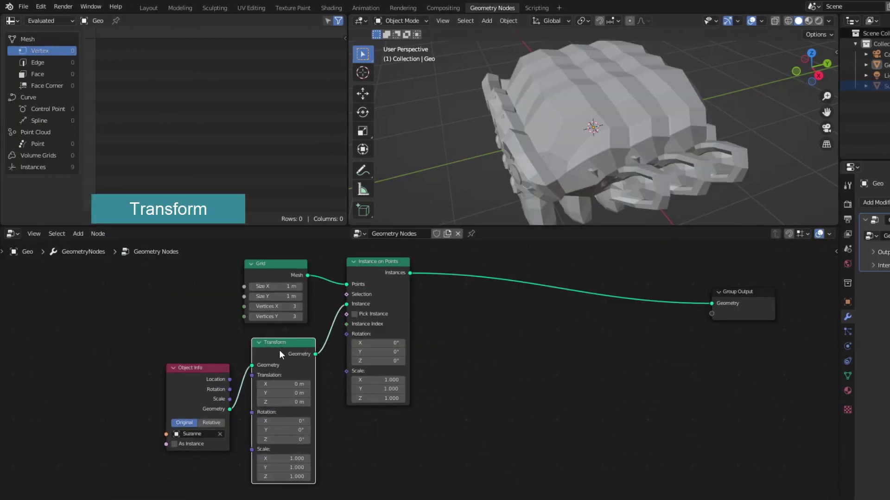
{"action": "left_click", "coordinate": [293, 352]}
{"action": "left_click", "coordinate": [312, 460]}
{"action": "type", "text": "0.15"}
{"action": "key", "text": "Return"}
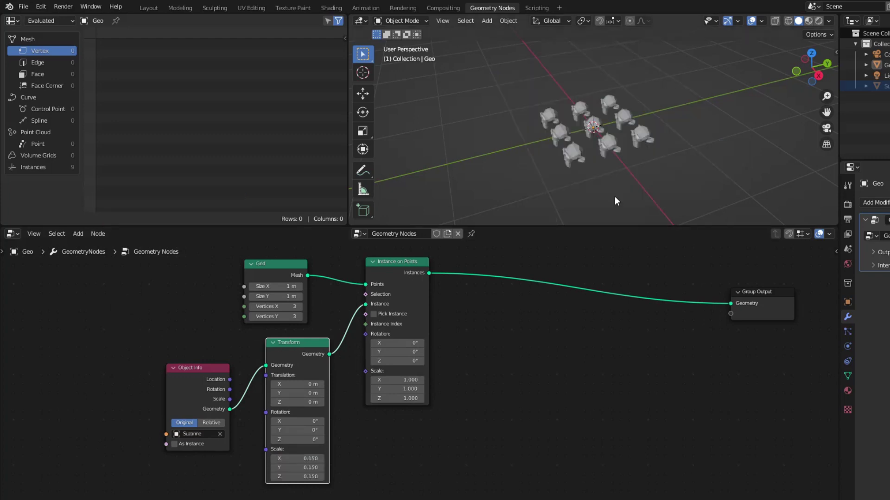
{"action": "left_click_drag", "start_coordinate": [300, 341], "coordinate": [283, 343]}
Insert a Join Geometry node before the Group Output and connect the Grid's Mesh output to it as well.
{"action": "middle_click_drag", "start_coordinate": [314, 273], "coordinate": [199, 327]}
{"action": "left_click", "coordinate": [78, 234]}
{"action": "left_click", "coordinate": [86, 246]}
{"action": "type", "text": "jo"}
{"action": "left_click", "coordinate": [114, 277]}
{"action": "left_click", "coordinate": [628, 349]}
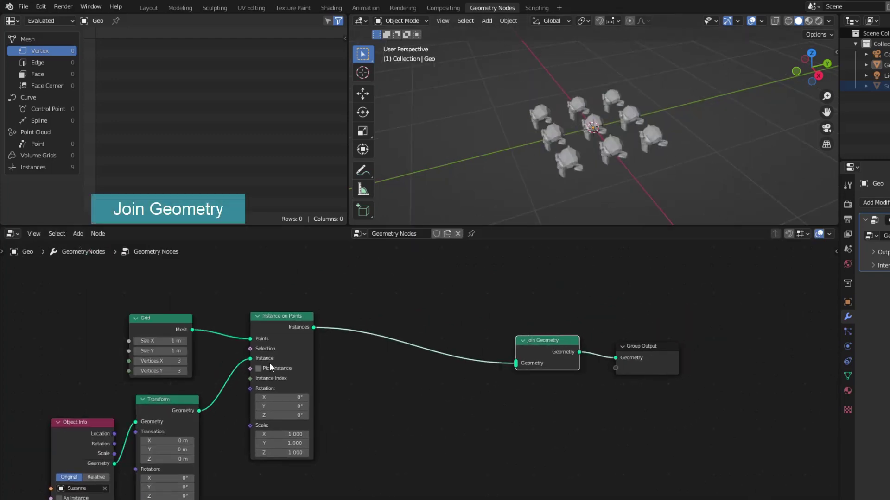
{"action": "middle_click_drag", "start_coordinate": [326, 354], "coordinate": [327, 417]}
{"action": "left_click_drag", "start_coordinate": [193, 392], "coordinate": [515, 419]}
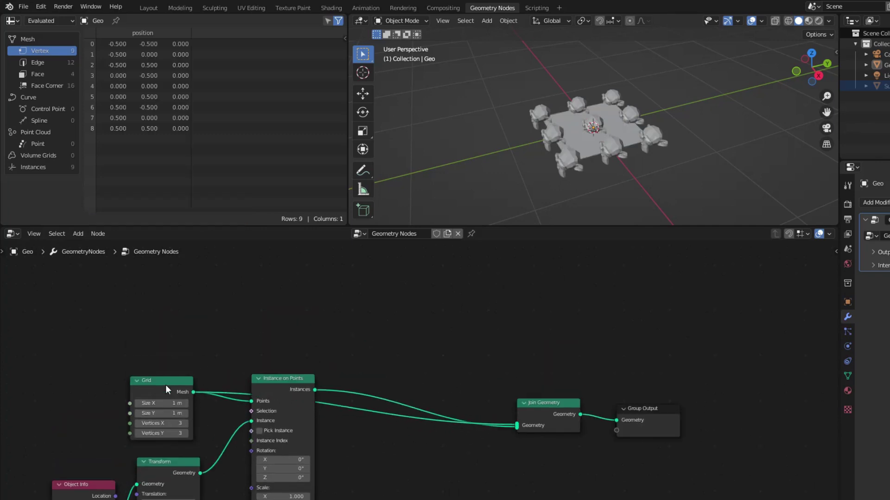
Insert a Transform node between the Grid and Join Geometry and set its X, Y and Z scale to 2.
{"action": "left_click_drag", "start_coordinate": [165, 385], "coordinate": [183, 296]}
{"action": "left_click_drag", "start_coordinate": [547, 403], "coordinate": [573, 334]}
{"action": "left_click", "coordinate": [78, 234]}
{"action": "left_click", "coordinate": [87, 246]}
{"action": "type", "text": "tran"}
{"action": "left_click", "coordinate": [116, 266]}
{"action": "left_click", "coordinate": [289, 245]}
{"action": "middle_click_drag", "start_coordinate": [321, 289], "coordinate": [305, 305]}
{"action": "left_click_drag", "start_coordinate": [264, 357], "coordinate": [264, 375]}
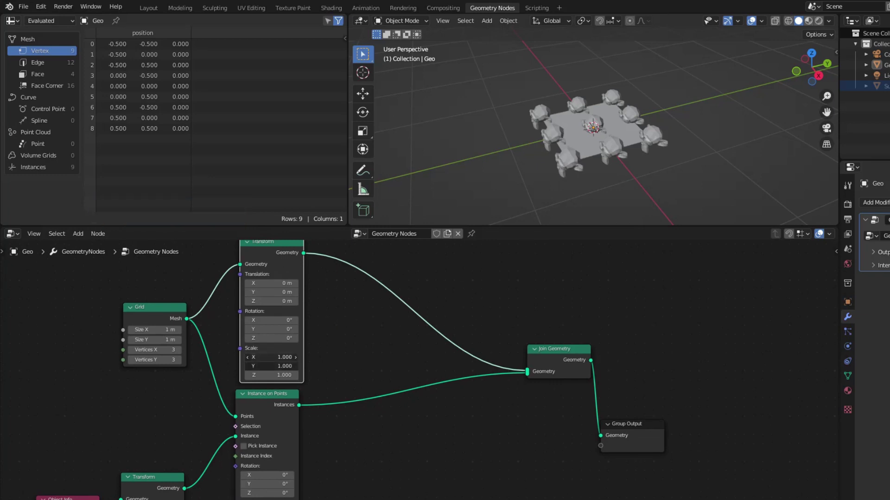
{"action": "type", "text": "2"}
{"action": "key", "text": "Return"}
Set the Z translation of the Transform node fed by Object Info to 0.15 m.
{"action": "middle_click_drag", "start_coordinate": [385, 466], "coordinate": [440, 366]}
{"action": "scroll", "coordinate": [449, 368], "scroll_direction": "up", "scroll_amount": 1}
{"action": "scroll", "coordinate": [371, 403], "scroll_direction": "down", "scroll_amount": 5}
{"action": "middle_click_drag", "start_coordinate": [304, 431], "coordinate": [328, 397]}
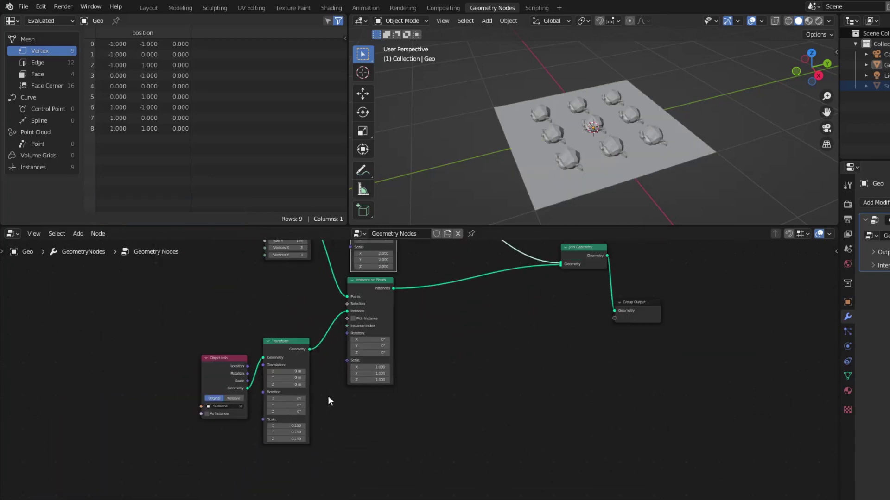
{"action": "left_click", "coordinate": [297, 384]}
{"action": "key", "text": "Return"}
{"action": "middle_click_drag", "start_coordinate": [607, 170], "coordinate": [602, 146]}
Move the Join Geometry and Group Output nodes farther out and reroute the grid Transform's link above the free space between the nodes.
{"action": "scroll", "coordinate": [510, 318], "scroll_direction": "down", "scroll_amount": 1}
{"action": "middle_click_drag", "start_coordinate": [510, 319], "coordinate": [370, 437]}
{"action": "scroll", "coordinate": [370, 437], "scroll_direction": "up", "scroll_amount": 2}
{"action": "left_click_drag", "start_coordinate": [412, 352], "coordinate": [518, 454]}
{"action": "left_click_drag", "start_coordinate": [473, 363], "coordinate": [751, 386]}
{"action": "right_click_drag", "start_coordinate": [601, 379], "coordinate": [588, 390], "text": "shift"}
{"action": "key", "text": "g"}
{"action": "left_click", "coordinate": [692, 278]}
{"action": "left_click_drag", "start_coordinate": [726, 386], "coordinate": [726, 397]}
{"action": "scroll", "coordinate": [243, 323], "scroll_direction": "up", "scroll_amount": 1}
Add an Index node and a Math node side by side in the space between the two geometry links.
{"action": "left_click", "coordinate": [78, 234]}
{"action": "left_click", "coordinate": [95, 247]}
{"action": "type", "text": "index"}
{"action": "key", "text": "Return"}
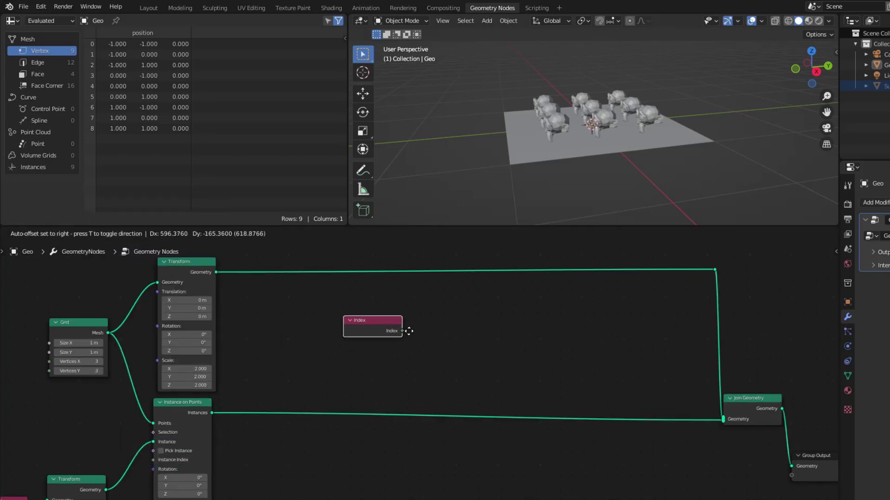
{"action": "left_click", "coordinate": [384, 333]}
{"action": "left_click", "coordinate": [78, 233]}
{"action": "type", "text": "math"}
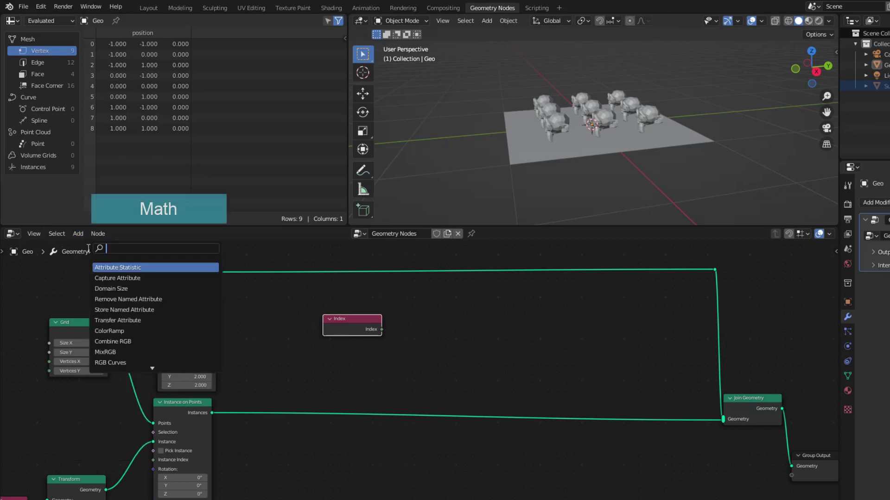
{"action": "key", "text": "Return"}
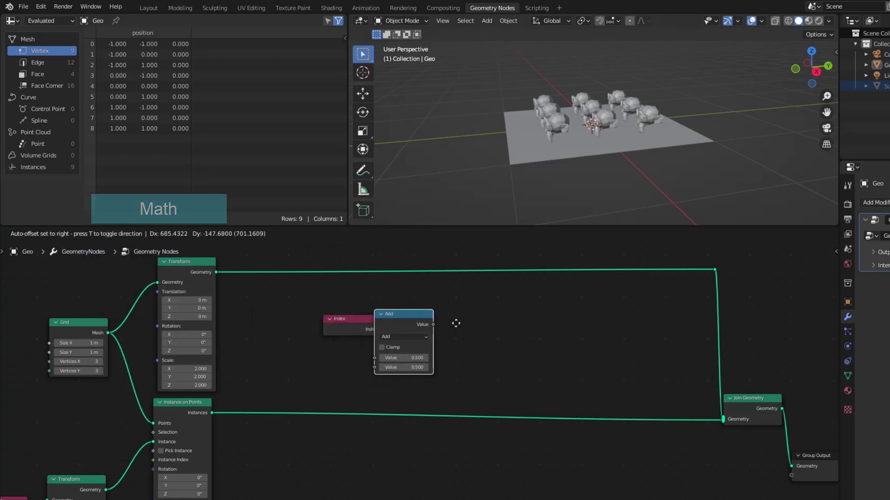
{"action": "left_click", "coordinate": [427, 301]}
Add a Compare node beside the Math node.
{"action": "left_click", "coordinate": [77, 233]}
{"action": "type", "text": "compa"}
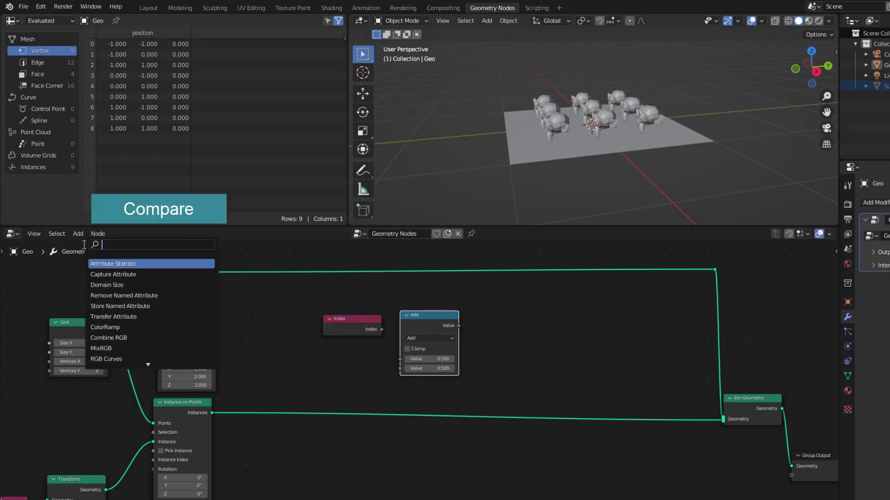
{"action": "key", "text": "Return"}
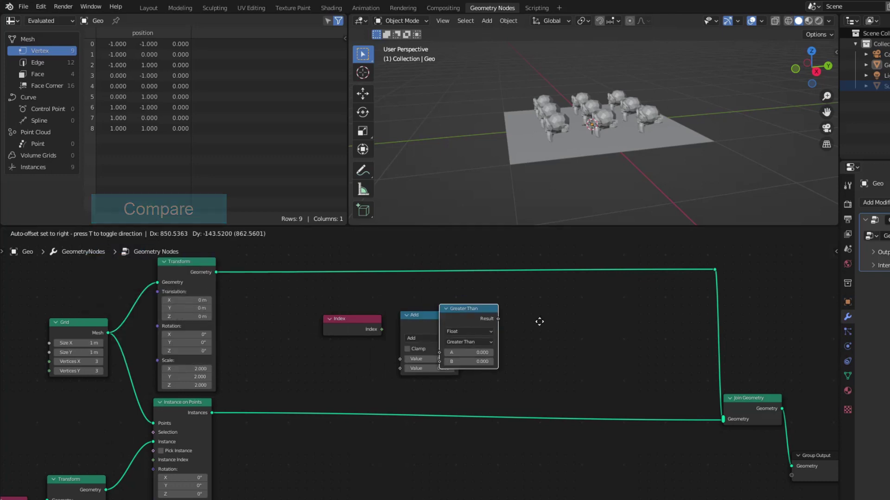
{"action": "left_click", "coordinate": [580, 324]}
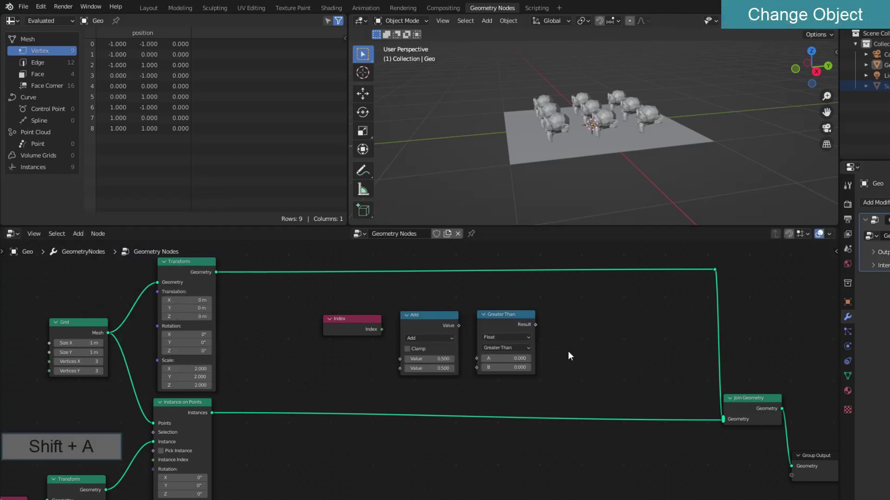
Insert a Set Position node on the link between Instance on Points and Join Geometry.
{"action": "key", "text": "shift+a"}
{"action": "left_click", "coordinate": [543, 254]}
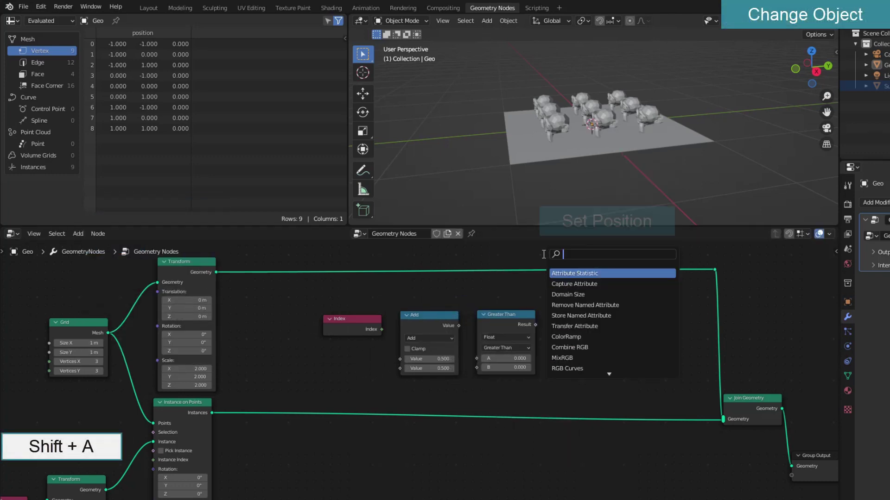
{"action": "type", "text": "set"}
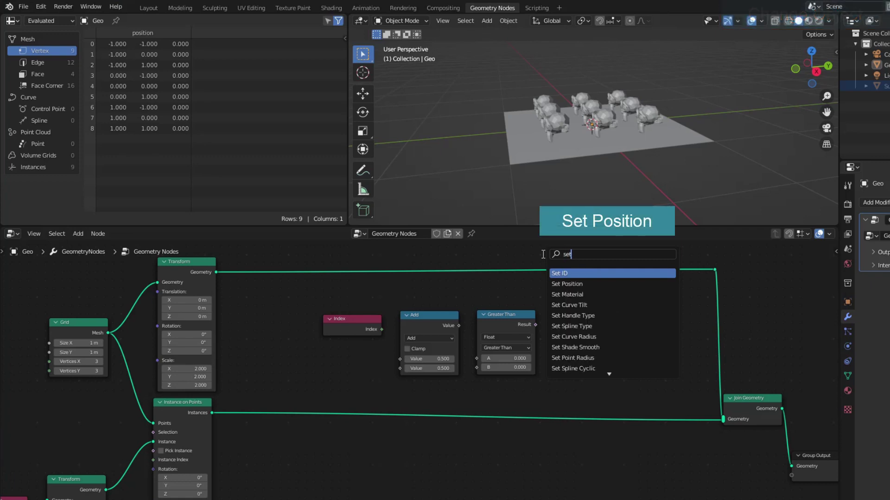
{"action": "left_click", "coordinate": [566, 284]}
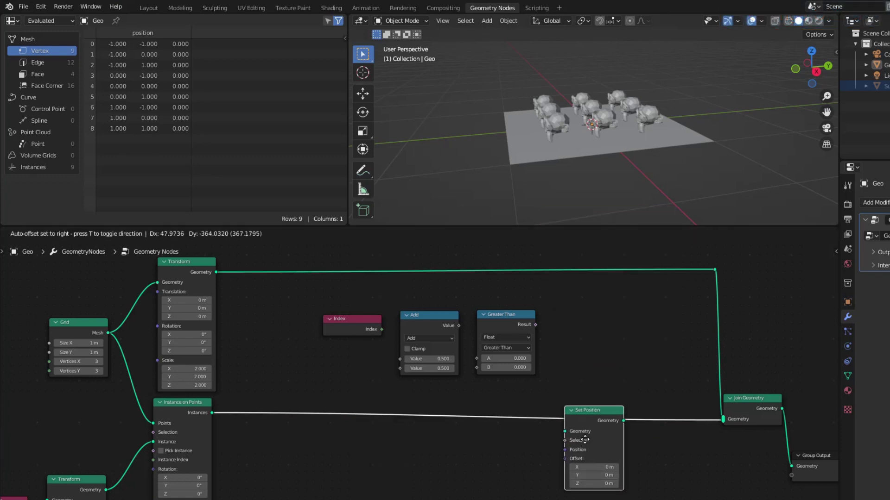
{"action": "left_click", "coordinate": [566, 422]}
{"action": "middle_click_drag", "start_coordinate": [636, 440], "coordinate": [639, 393]}
Duplicate the Index, Math and Compare nodes and place the copies below the Instance on Points link.
{"action": "left_click_drag", "start_coordinate": [569, 293], "coordinate": [324, 264]}
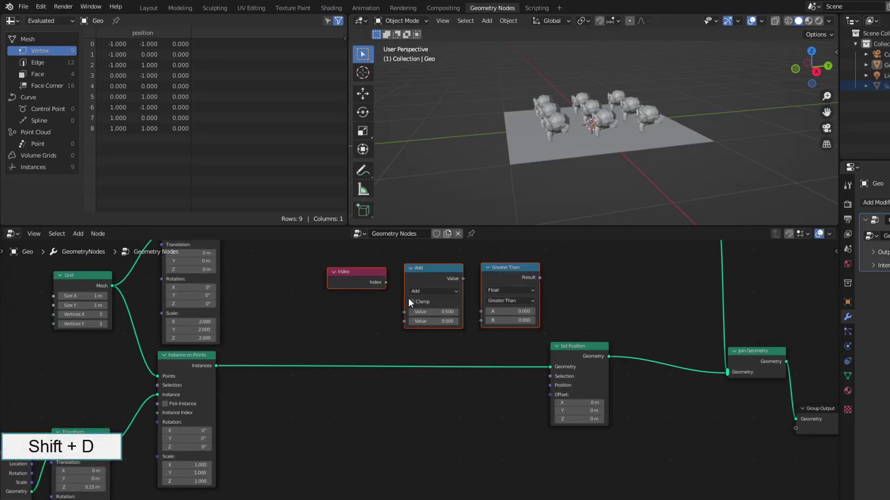
{"action": "key", "text": "shift+d"}
{"action": "left_click", "coordinate": [383, 434]}
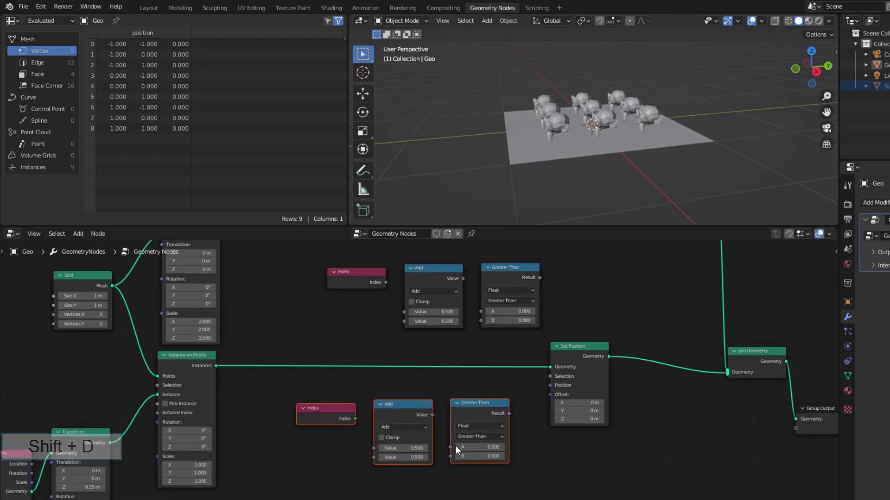
{"action": "middle_click_drag", "start_coordinate": [531, 461], "coordinate": [534, 426]}
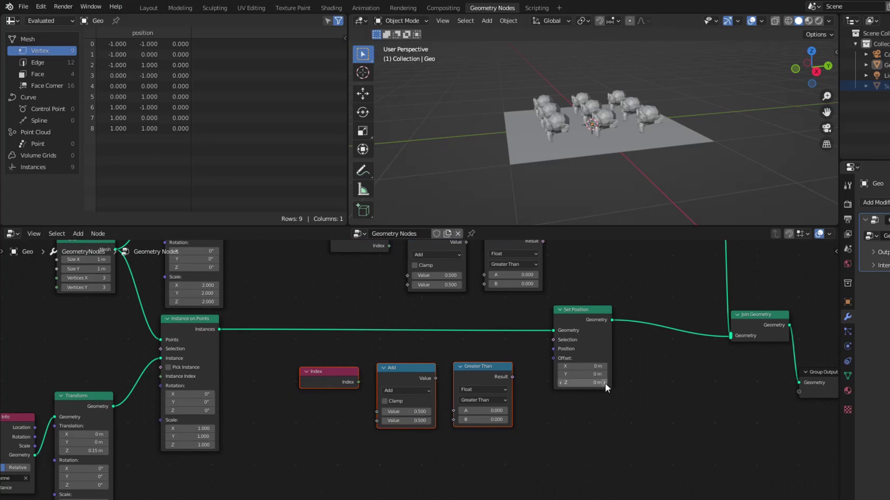
Set the Z offset of the Set Position node to 0.2 m.
{"action": "left_click", "coordinate": [604, 383]}
{"action": "mouse_move", "coordinate": [615, 199]}
{"action": "middle_mouse_down"}
{"action": "mouse_move", "coordinate": [615, 178]}
{"action": "mouse_move", "coordinate": [615, 194]}
{"action": "middle_mouse_up"}
{"action": "left_click", "coordinate": [604, 383]}
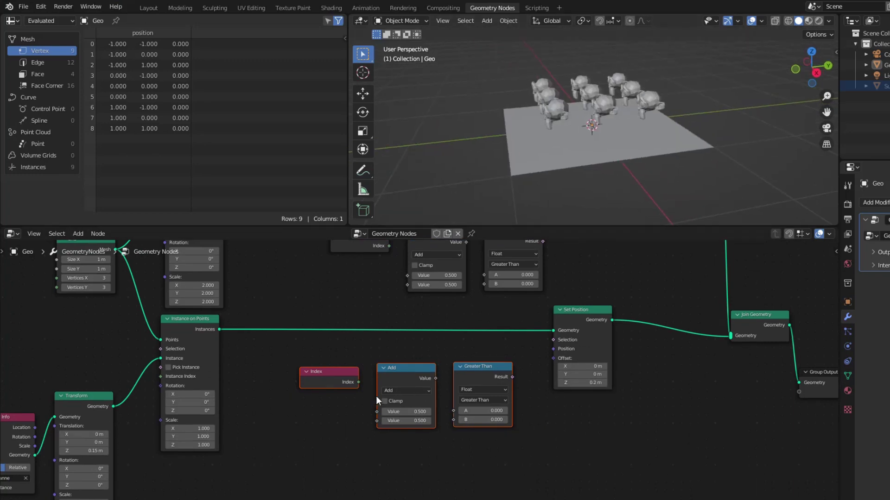
Connect the duplicated Index to the Compare node's A input and its Result to Set Position's Selection, moving the Math node aside.
{"action": "left_click_drag", "start_coordinate": [358, 383], "coordinate": [453, 411]}
{"action": "left_click_drag", "start_coordinate": [413, 371], "coordinate": [346, 419]}
{"action": "left_click_drag", "start_coordinate": [512, 376], "coordinate": [549, 340]}
Set the connected Compare node's data type to Integer and reconnect the Index to its A input.
{"action": "left_click", "coordinate": [482, 389]}
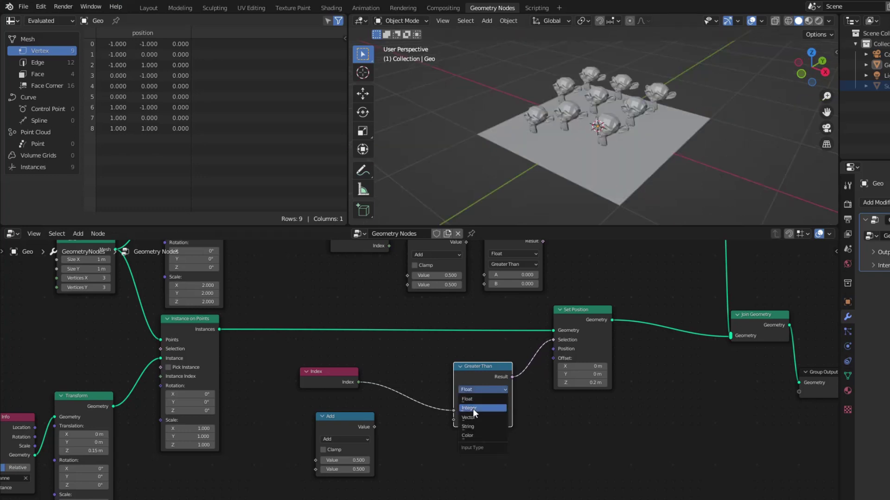
{"action": "left_click", "coordinate": [472, 409]}
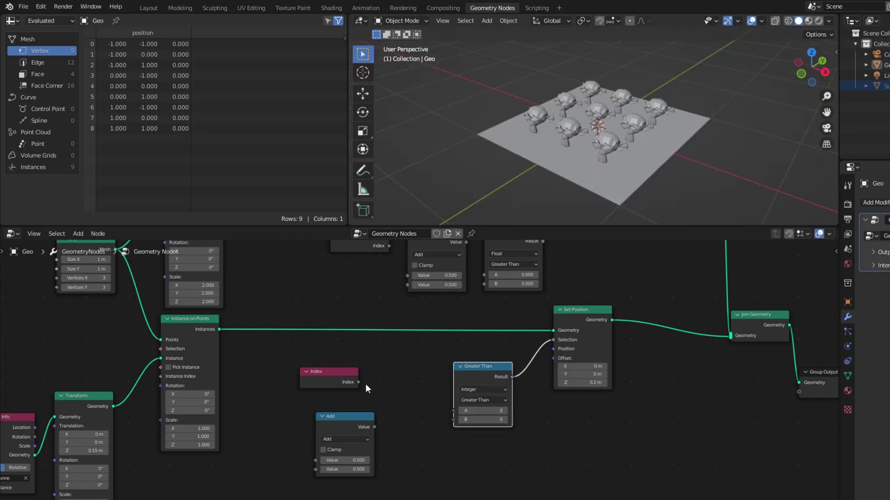
{"action": "left_click_drag", "start_coordinate": [358, 382], "coordinate": [453, 411]}
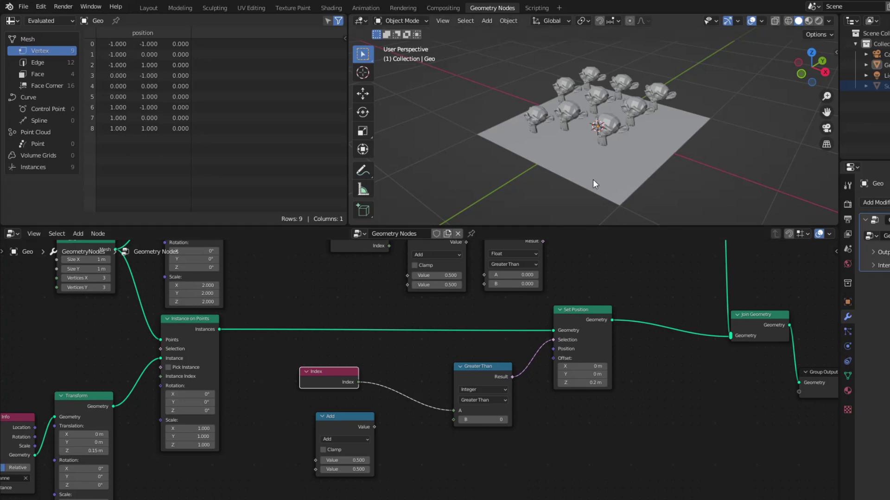
Raise the Compare node's B value one unit at a time to 8 and view the effect on the monkey instances.
{"action": "middle_click_drag", "start_coordinate": [595, 184], "coordinate": [602, 158]}
{"action": "left_click", "coordinate": [505, 420]}
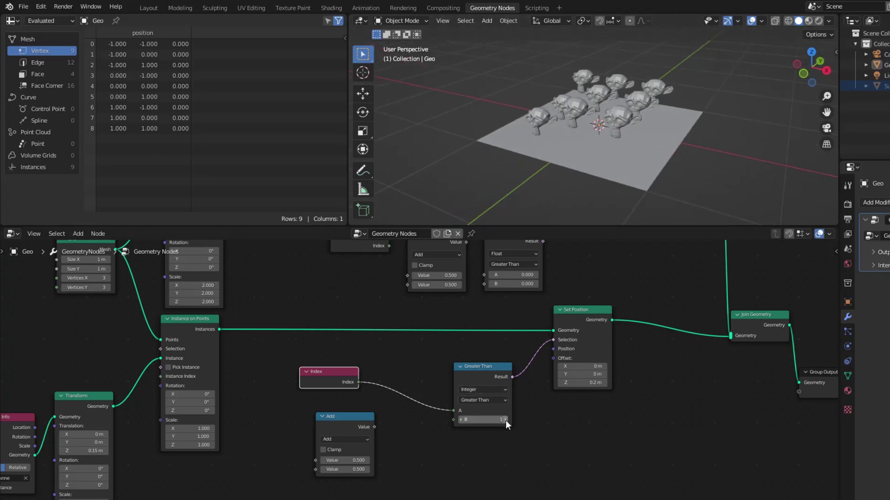
{"action": "left_click", "coordinate": [505, 421]}
{"action": "left_click", "coordinate": [505, 421]}
{"action": "left_click", "coordinate": [505, 421]}
{"action": "left_click", "coordinate": [505, 421]}
{"action": "left_click", "coordinate": [505, 421]}
{"action": "left_click", "coordinate": [505, 421]}
{"action": "left_click", "coordinate": [505, 421]}
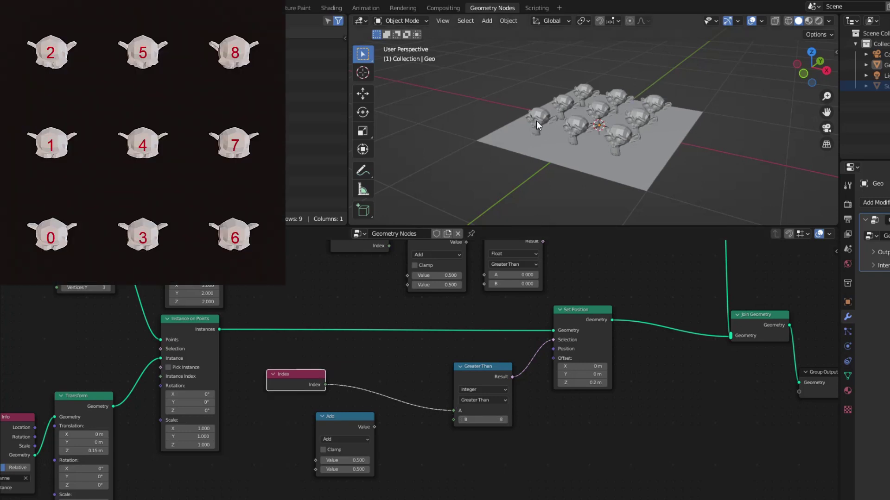
{"action": "middle_click_drag", "start_coordinate": [572, 138], "coordinate": [625, 211]}
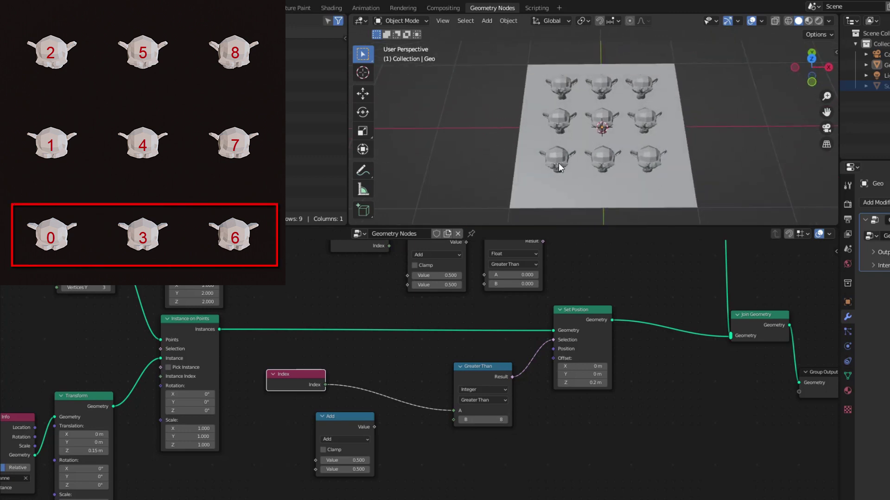
{"action": "middle_click_drag", "start_coordinate": [557, 162], "coordinate": [561, 137]}
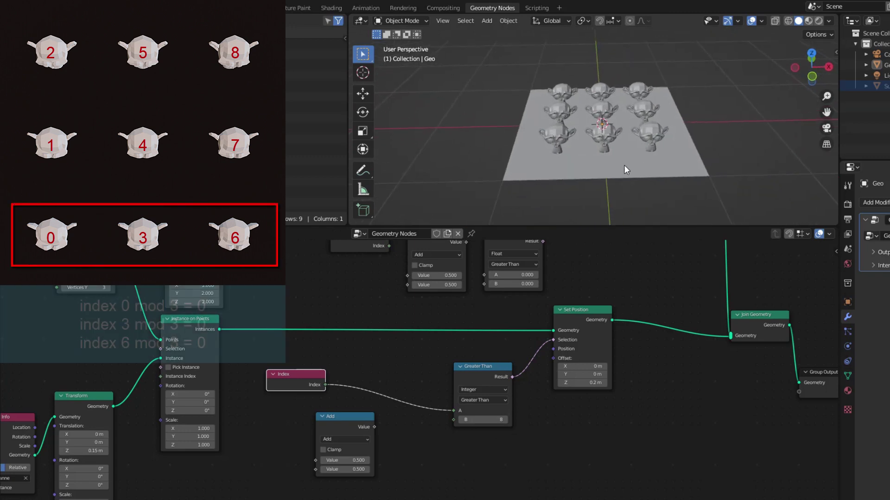
Insert the loose Math node between the Index and Compare nodes and set its operation to Modulo.
{"action": "middle_click_drag", "start_coordinate": [622, 165], "coordinate": [568, 175]}
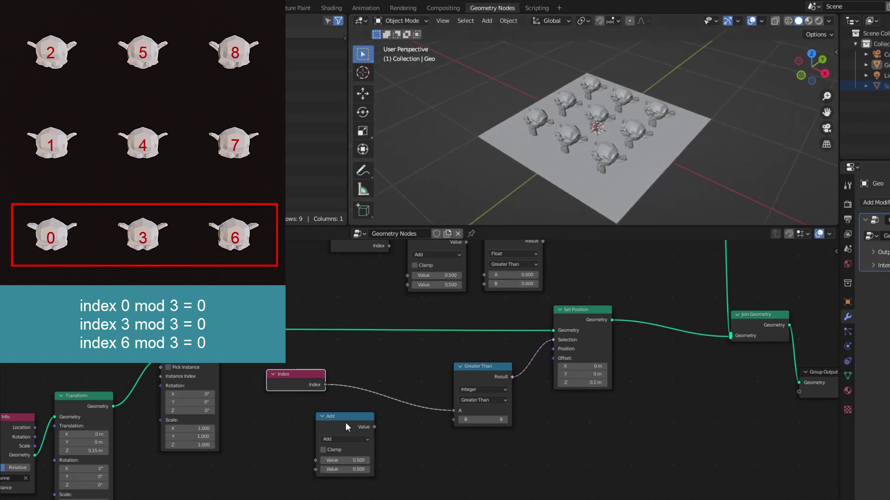
{"action": "left_click_drag", "start_coordinate": [345, 420], "coordinate": [389, 370]}
{"action": "left_click", "coordinate": [390, 388]}
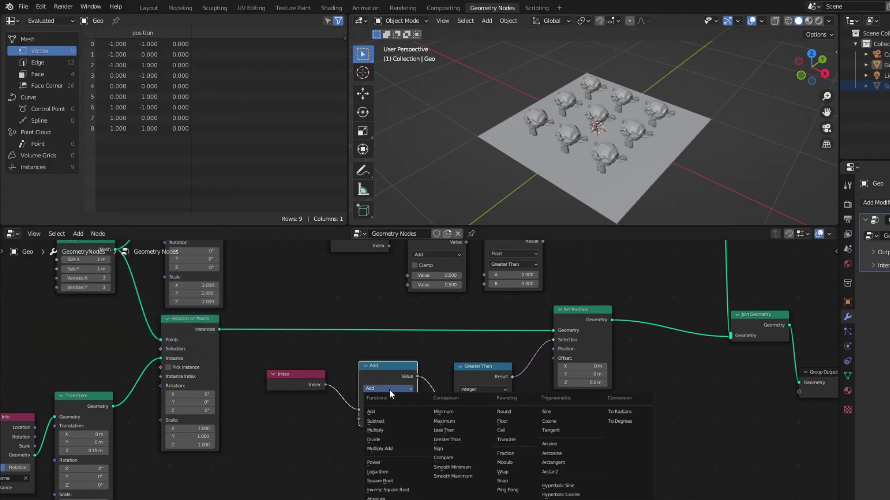
{"action": "left_click", "coordinate": [507, 463]}
{"action": "left_click_drag", "start_coordinate": [398, 371], "coordinate": [393, 362]}
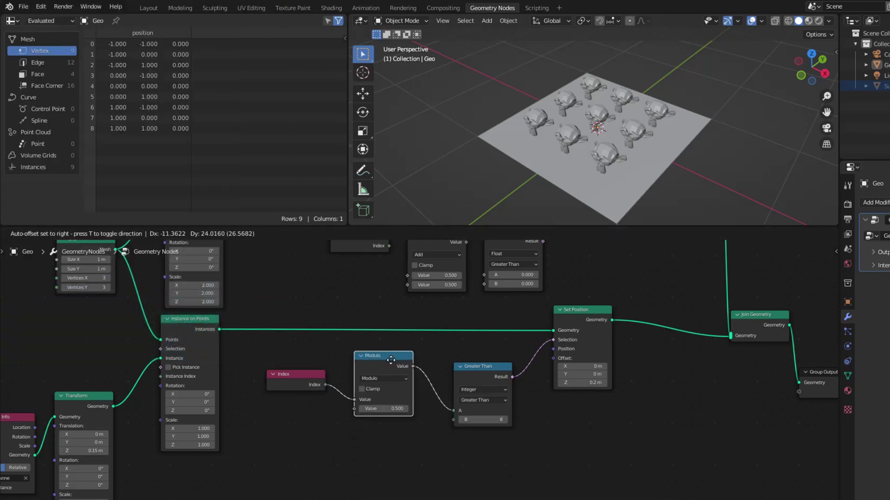
Set the Modulo node's second value to 3 and move the Compare node up in line with it.
{"action": "left_click", "coordinate": [396, 409]}
{"action": "type", "text": "3"}
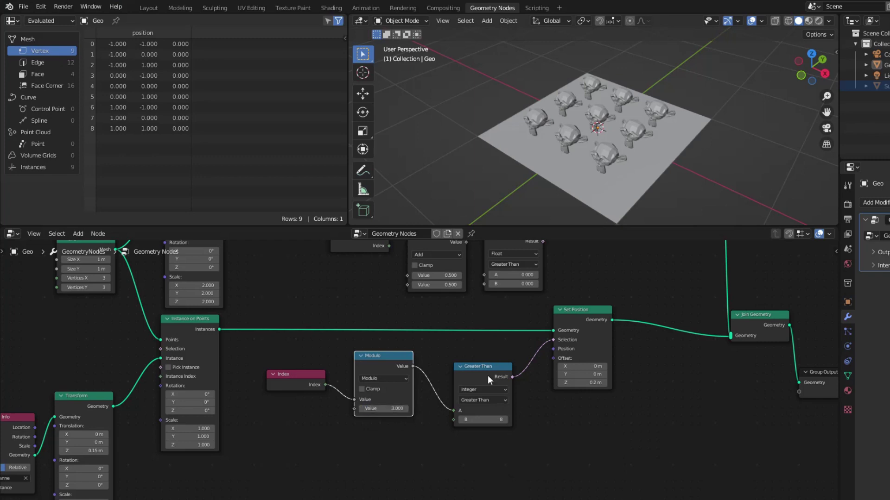
{"action": "key", "text": "Return"}
{"action": "left_click_drag", "start_coordinate": [488, 376], "coordinate": [488, 362]}
{"action": "middle_click_drag", "start_coordinate": [662, 153], "coordinate": [664, 126]}
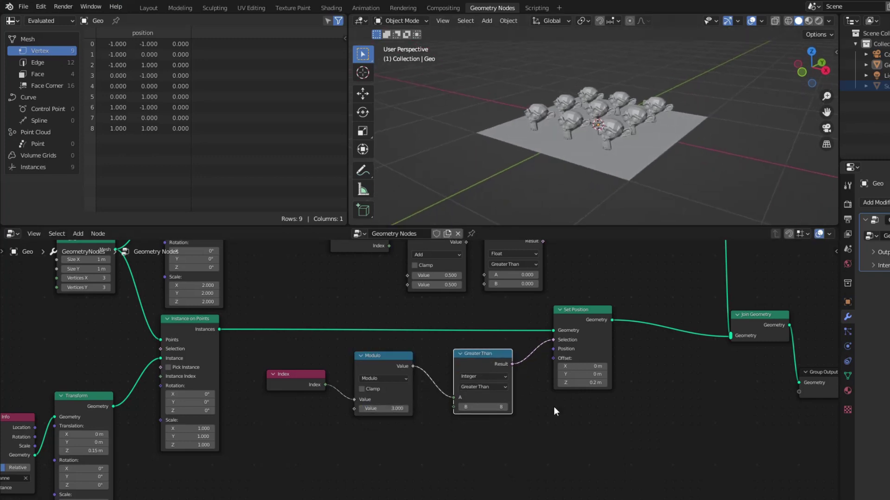
Set the connected Compare node's B value to 0 and its operation to Equal.
{"action": "left_click", "coordinate": [492, 409]}
{"action": "type", "text": "0"}
{"action": "key", "text": "Return"}
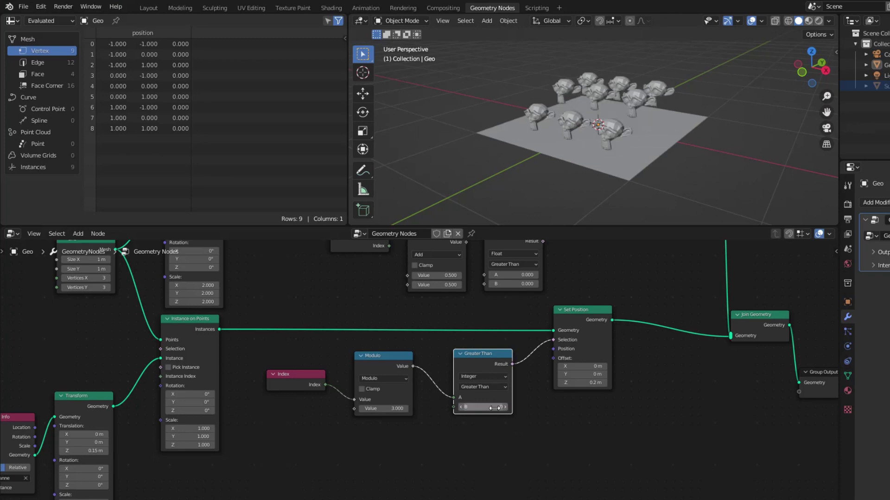
{"action": "left_click", "coordinate": [480, 386]}
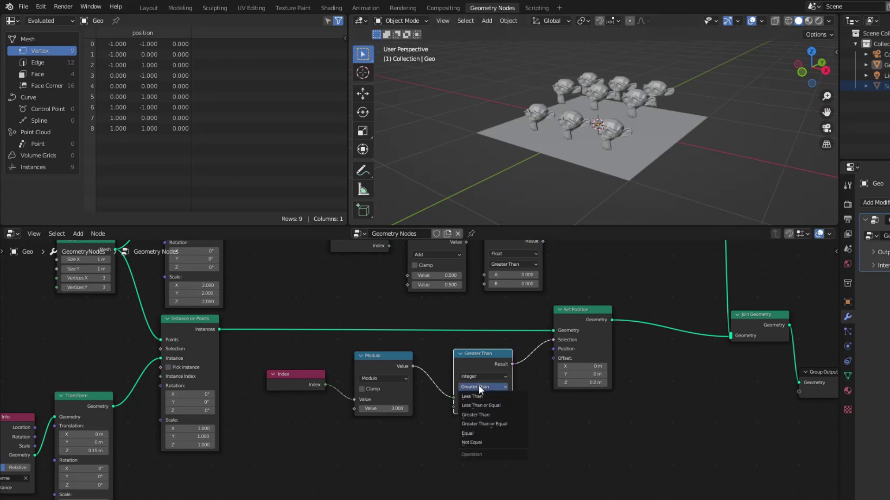
{"action": "left_click", "coordinate": [474, 432]}
Raise the Equal node's B value one unit at a time to 2 to shift the selected monkey row.
{"action": "middle_click_drag", "start_coordinate": [624, 187], "coordinate": [583, 172]}
{"action": "left_click", "coordinate": [505, 405]}
{"action": "left_click", "coordinate": [505, 405]}
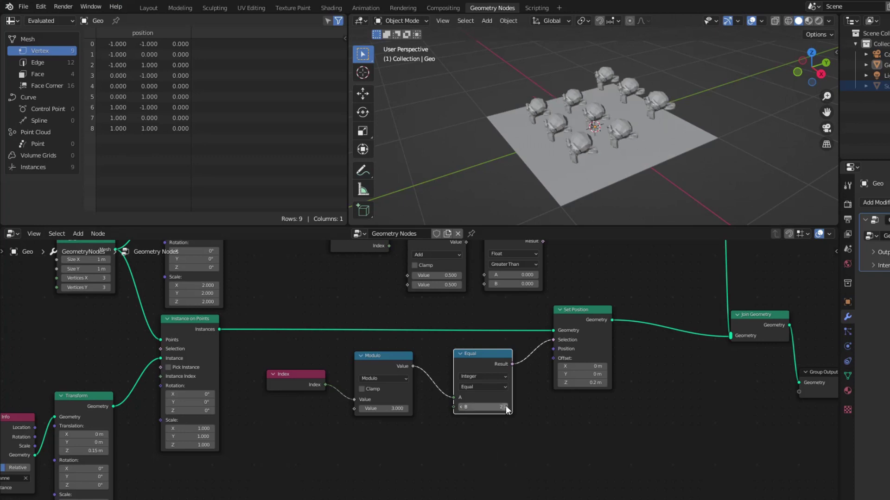
Try the Greater Than, Greater Than or Equal and Less Than operations on the Compare node.
{"action": "left_click", "coordinate": [484, 386]}
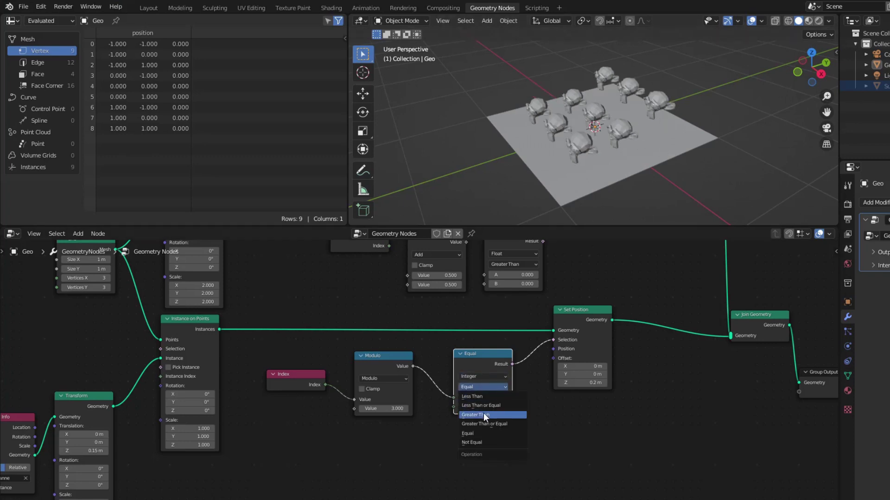
{"action": "left_click", "coordinate": [483, 413]}
{"action": "left_click", "coordinate": [489, 388]}
{"action": "left_click", "coordinate": [492, 423]}
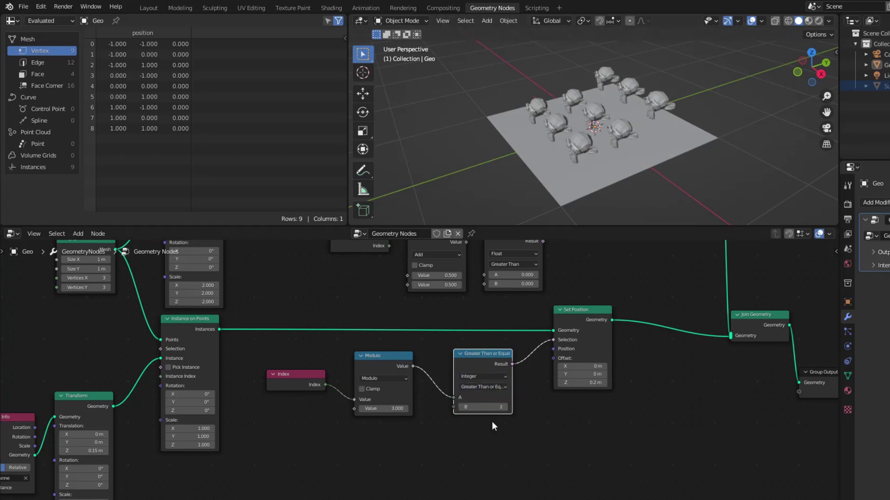
{"action": "left_click", "coordinate": [483, 387]}
{"action": "left_click", "coordinate": [484, 394]}
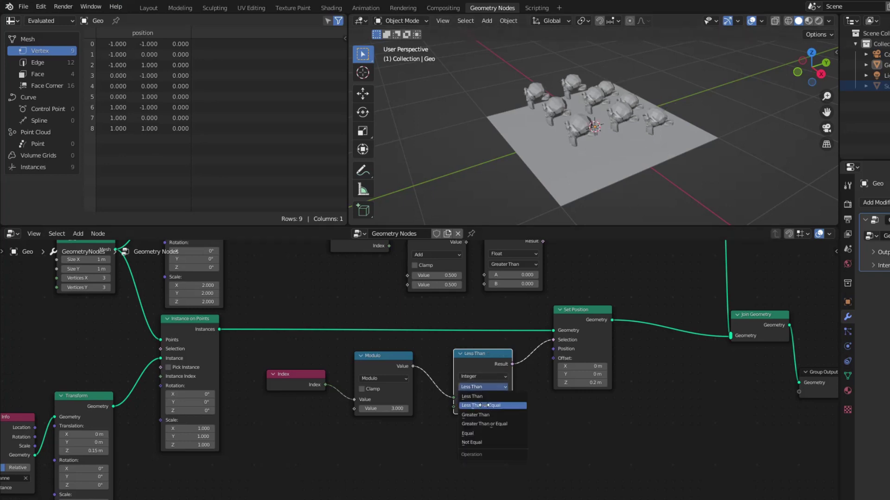
Set the Compare node's operation to Less Than or Equal and inspect the monkeys up close.
{"action": "left_click", "coordinate": [478, 383]}
{"action": "left_click", "coordinate": [484, 403]}
{"action": "scroll", "coordinate": [615, 175], "scroll_direction": "up", "scroll_amount": 3}
{"action": "middle_click_drag", "start_coordinate": [629, 170], "coordinate": [627, 157]}
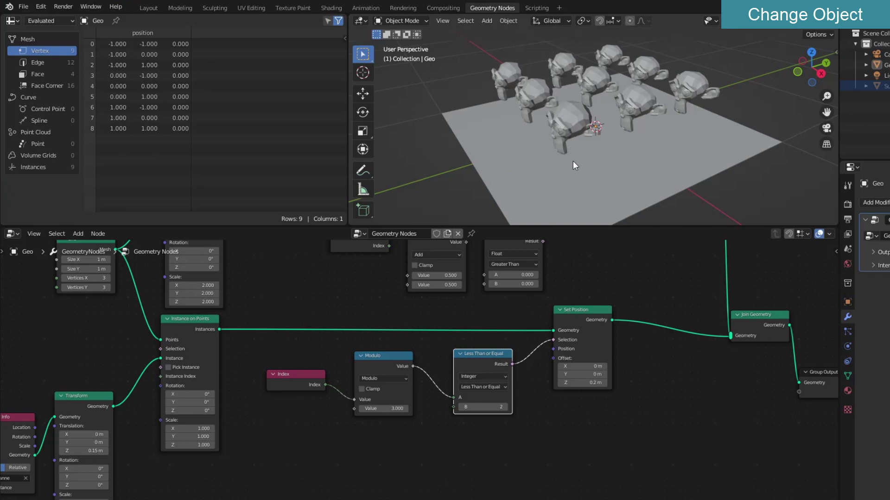
Add a Realize Instances node on the link between Instance on Points and Set Position.
{"action": "left_click", "coordinate": [78, 233]}
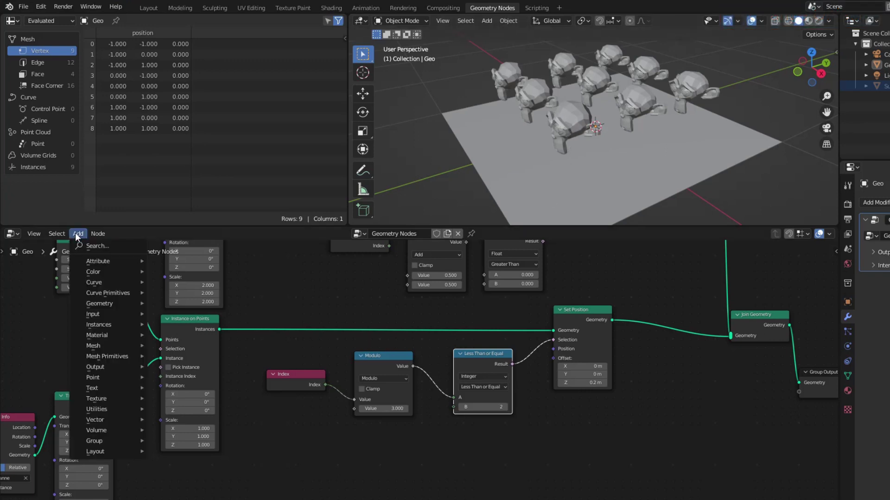
{"action": "left_click", "coordinate": [93, 243]}
{"action": "type", "text": "Real"}
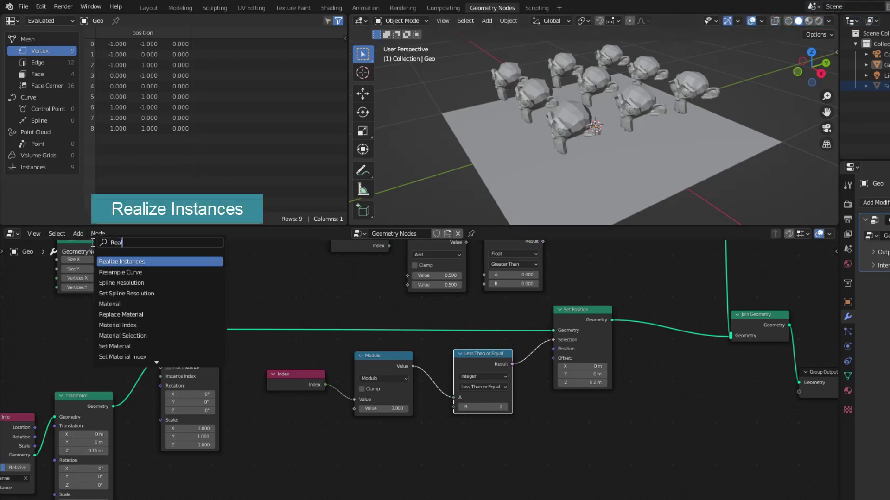
{"action": "key", "text": "Return"}
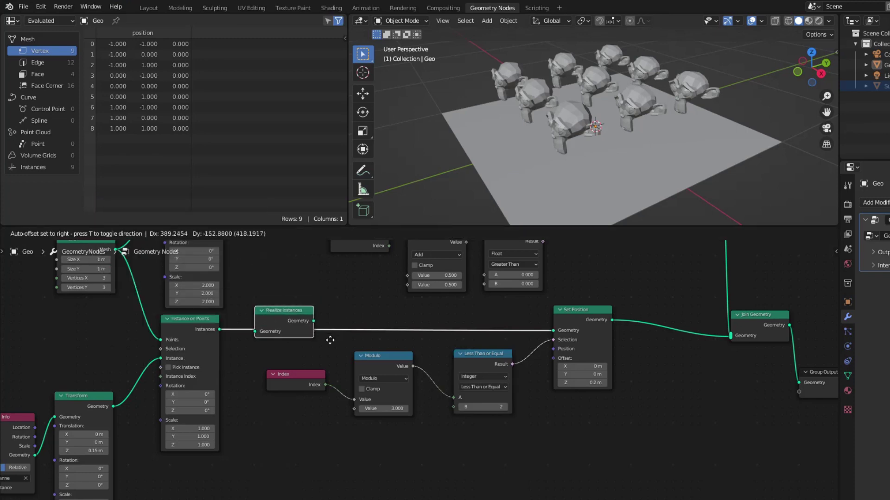
{"action": "left_click", "coordinate": [326, 342]}
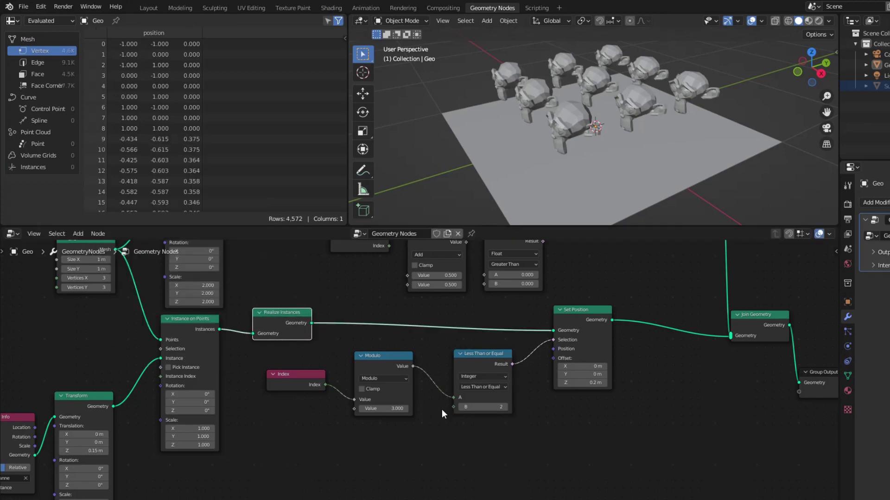
Lower the Compare node's B value one unit at a time to -1 and view the effect on the monkeys.
{"action": "left_click", "coordinate": [460, 407]}
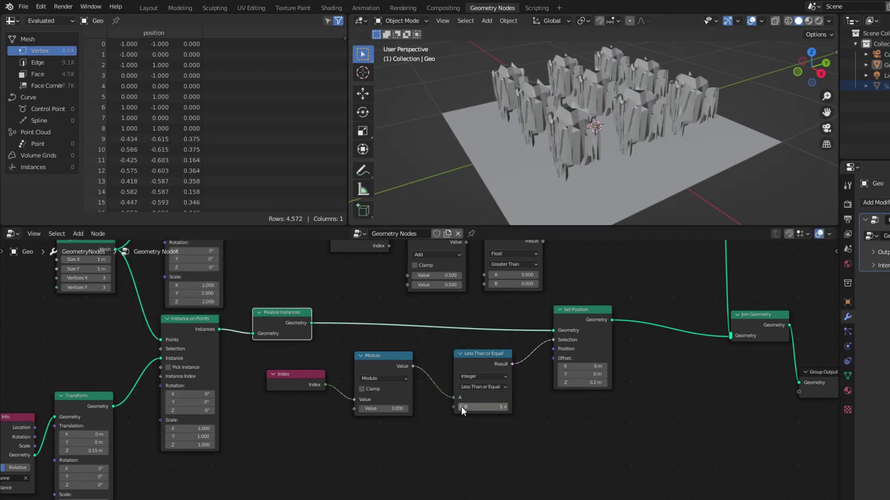
{"action": "left_click", "coordinate": [460, 406]}
{"action": "left_click", "coordinate": [461, 407]}
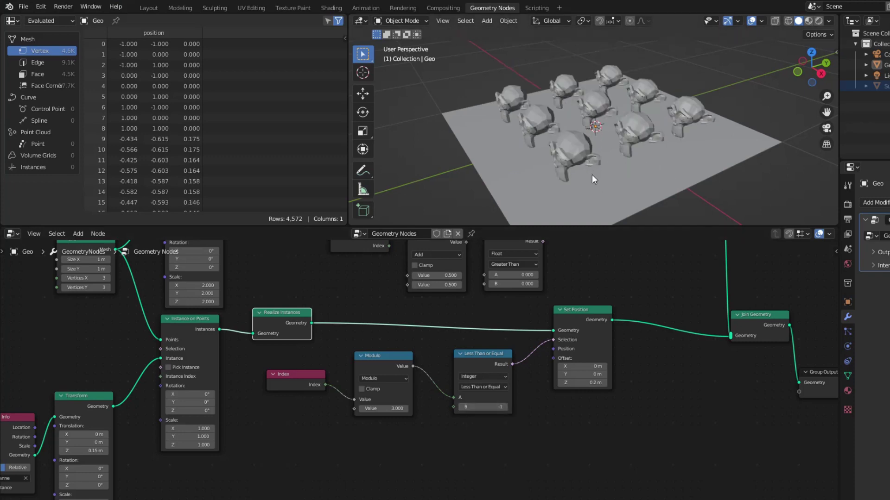
{"action": "mouse_move", "coordinate": [591, 174]}
{"action": "middle_mouse_down"}
{"action": "mouse_move", "coordinate": [610, 163]}
{"action": "mouse_move", "coordinate": [597, 172]}
{"action": "middle_mouse_up"}
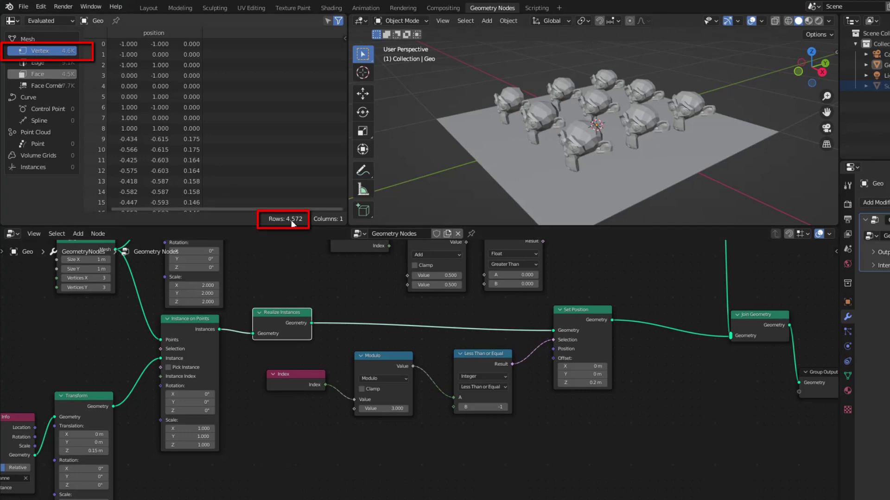
Cut the link that brings the transformed grid into the Join Geometry node.
{"action": "middle_click_drag", "start_coordinate": [509, 301], "coordinate": [491, 376]}
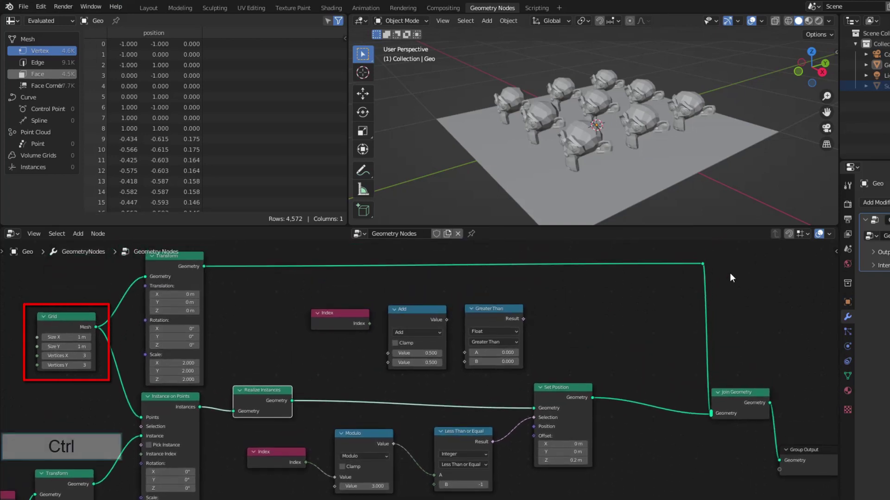
{"action": "mouse_move", "coordinate": [696, 324]}
{"action": "right_mouse_down", "text": "ctrl"}
{"action": "mouse_move", "coordinate": [719, 308]}
{"action": "mouse_move", "coordinate": [724, 317]}
{"action": "right_mouse_up", "text": "ctrl"}
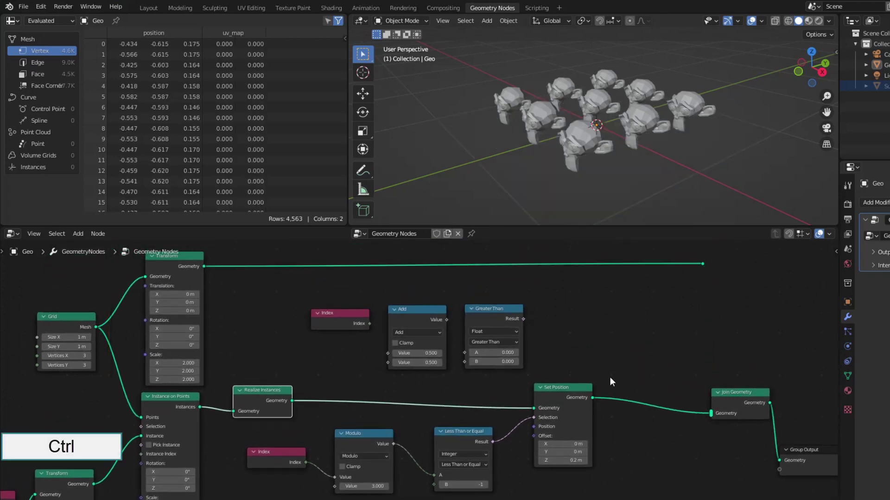
{"action": "middle_click_drag", "start_coordinate": [610, 377], "coordinate": [605, 306]}
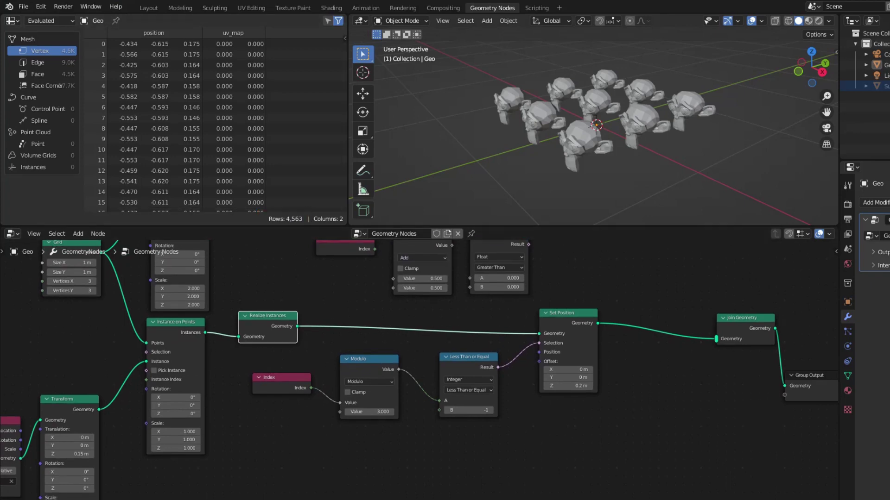
Switch to Calculator to divide 4563 by 9, and set the Modulo node's value to 507.
{"action": "key", "text": "alt+Tab"}
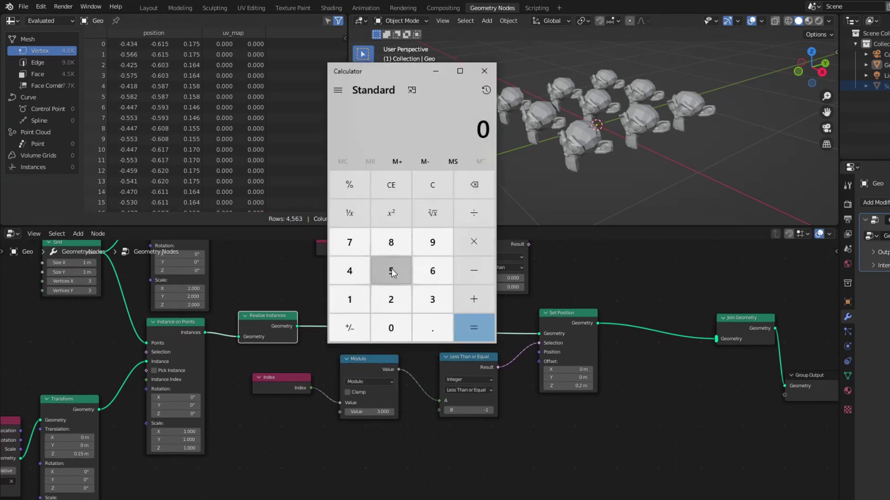
{"action": "left_click", "coordinate": [360, 272]}
{"action": "left_click", "coordinate": [394, 273]}
{"action": "left_click", "coordinate": [433, 272]}
{"action": "left_click", "coordinate": [433, 298]}
{"action": "left_click", "coordinate": [471, 221]}
{"action": "left_click", "coordinate": [438, 245]}
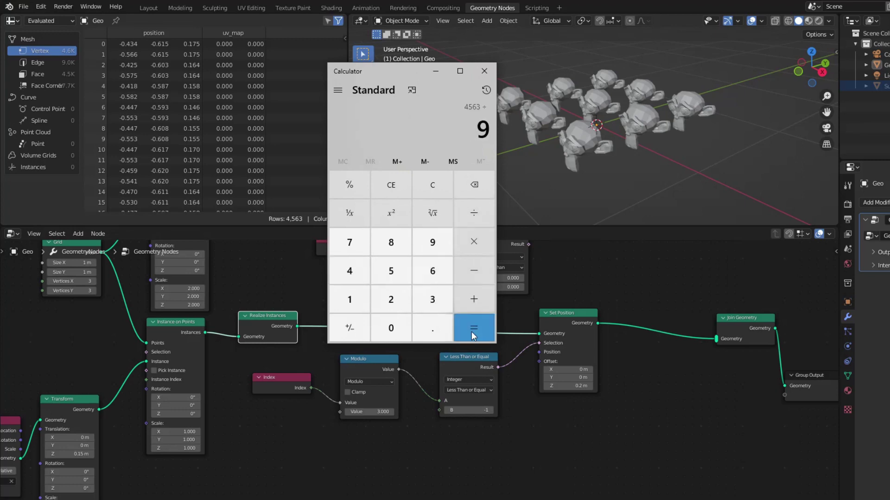
{"action": "left_click", "coordinate": [471, 332]}
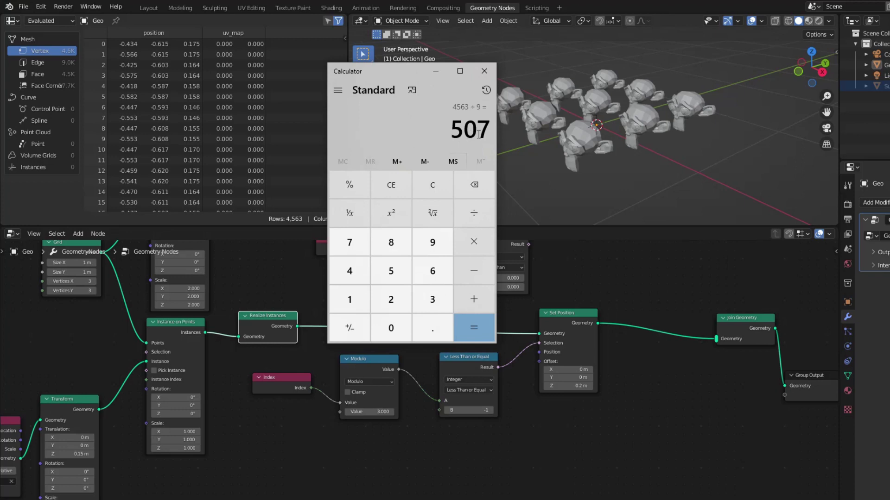
{"action": "left_click", "coordinate": [438, 71]}
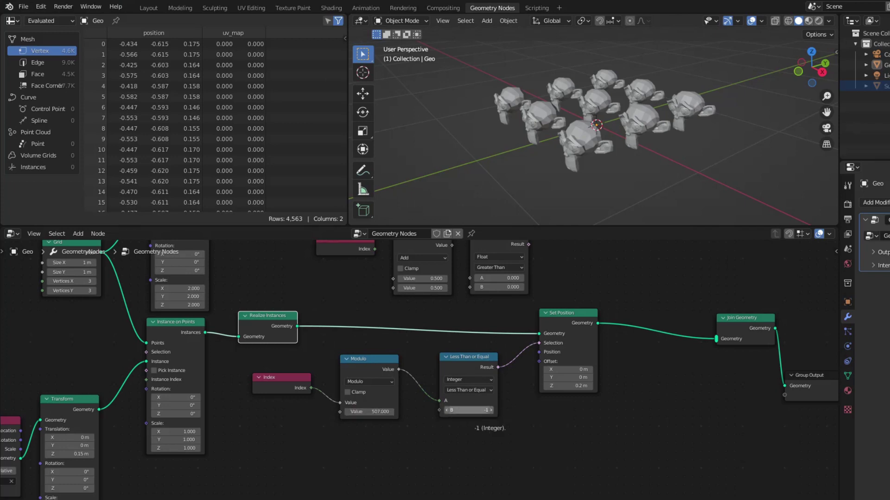
Raise the Compare node's B value to 26 and set the Set Position offset to Z 0 m and Y -0.1 m.
{"action": "left_click_drag", "start_coordinate": [468, 410], "coordinate": [491, 410]}
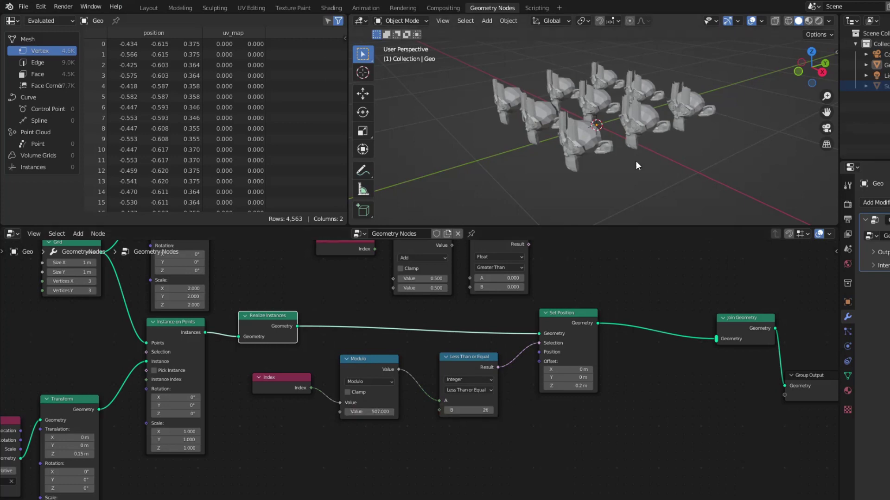
{"action": "mouse_move", "coordinate": [636, 158]}
{"action": "middle_mouse_down"}
{"action": "mouse_move", "coordinate": [620, 160]}
{"action": "mouse_move", "coordinate": [634, 153]}
{"action": "middle_mouse_up"}
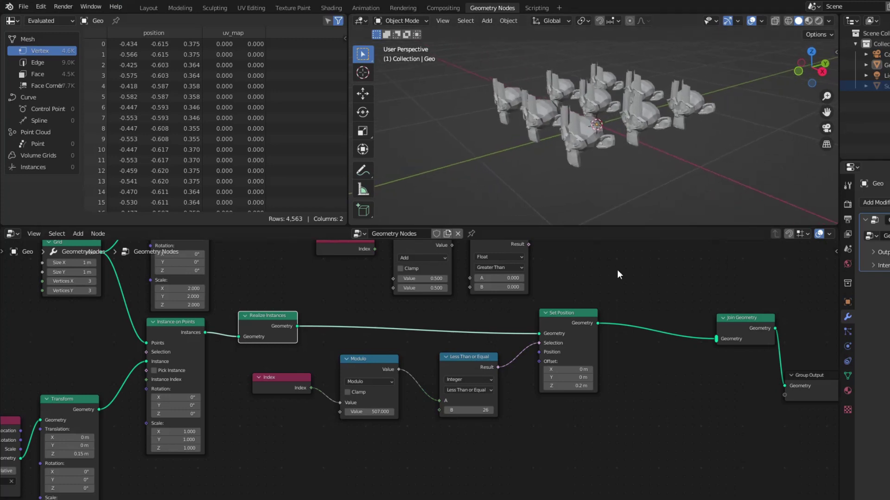
{"action": "left_click", "coordinate": [581, 387]}
{"action": "type", "text": "0"}
{"action": "key", "text": "Return"}
{"action": "left_click", "coordinate": [546, 378]}
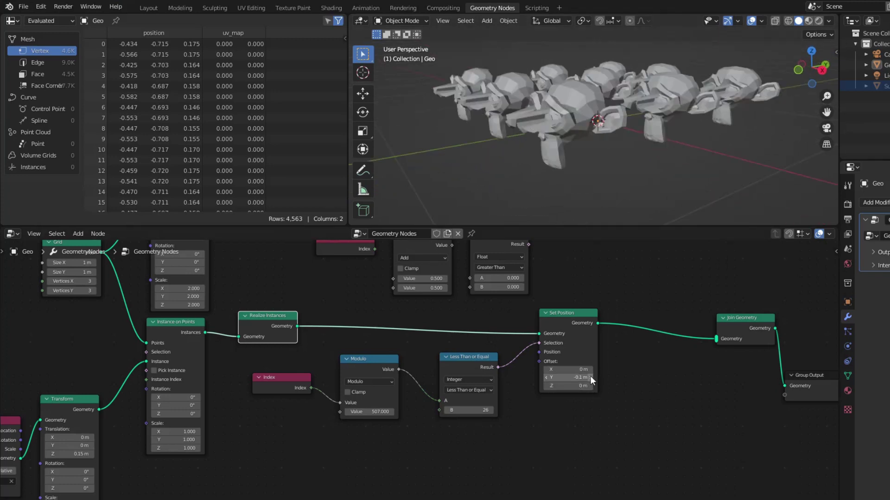
{"action": "middle_click_drag", "start_coordinate": [595, 191], "coordinate": [561, 197]}
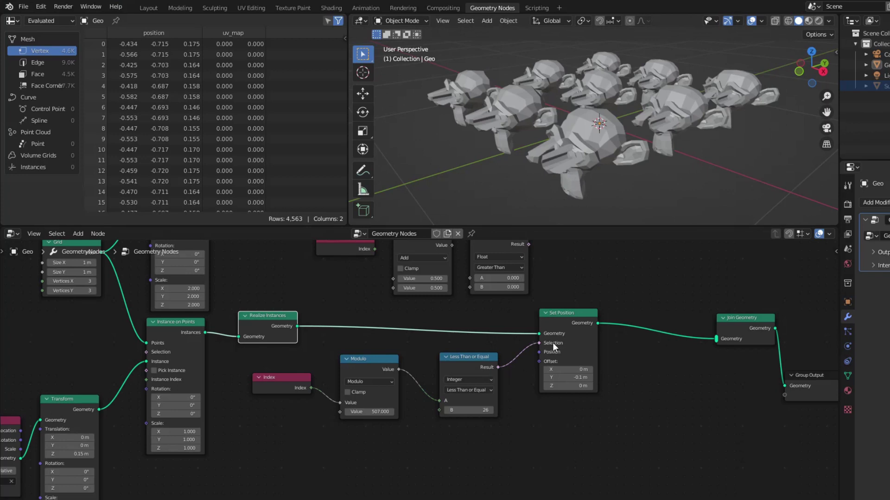
Raise the Compare node's B value to 65 and examine which parts of the monkey faces move.
{"action": "left_click_drag", "start_coordinate": [468, 410], "coordinate": [500, 410]}
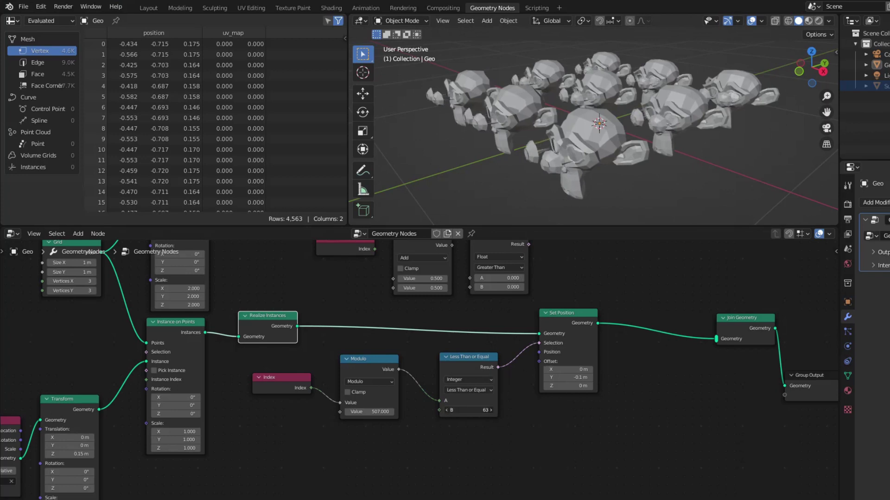
{"action": "middle_click_drag", "start_coordinate": [600, 185], "coordinate": [550, 194]}
{"action": "left_click", "coordinate": [492, 410]}
{"action": "scroll", "coordinate": [537, 183], "scroll_direction": "up", "scroll_amount": 5}
{"action": "scroll", "coordinate": [546, 180], "scroll_direction": "down", "scroll_amount": 2}
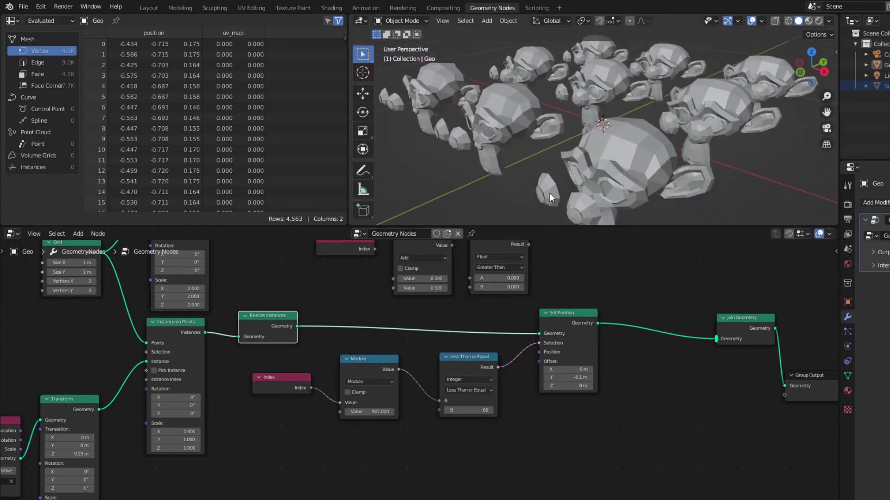
{"action": "scroll", "coordinate": [528, 193], "scroll_direction": "down", "scroll_amount": 3}
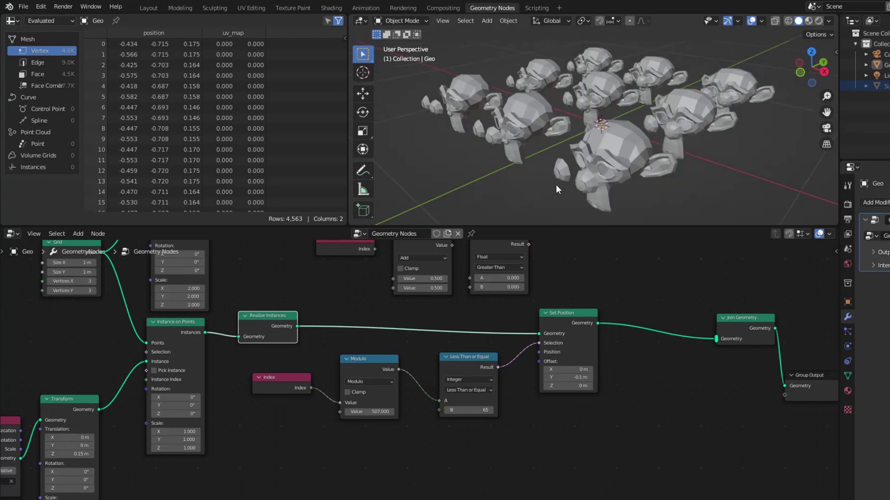
Add a Random Value node below the Compare node.
{"action": "left_click", "coordinate": [71, 234]}
{"action": "left_click", "coordinate": [78, 234]}
{"action": "type", "text": "valu"}
{"action": "key", "text": "Down"}
{"action": "key", "text": "Return"}
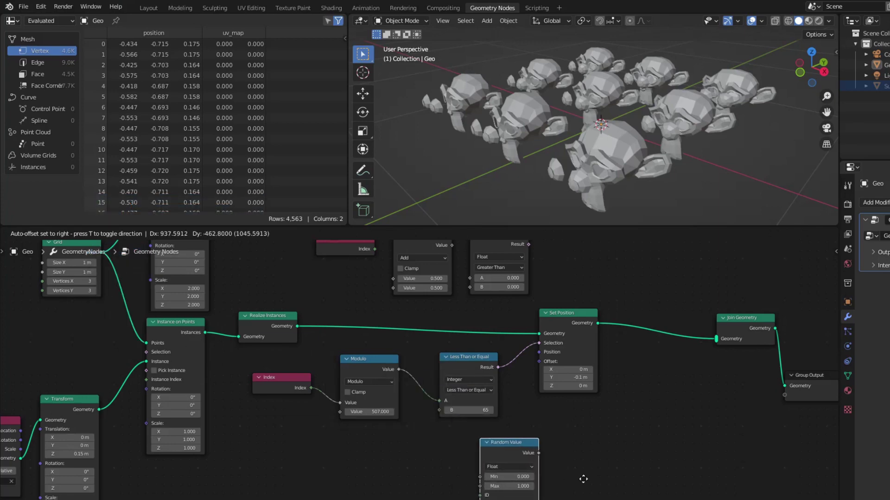
{"action": "left_click", "coordinate": [534, 466]}
Set the Random Value node's data type to Vector and connect its Value to Set Position's Offset.
{"action": "scroll", "coordinate": [521, 465], "scroll_direction": "up", "scroll_amount": 1}
{"action": "middle_click_drag", "start_coordinate": [522, 464], "coordinate": [528, 375]}
{"action": "left_click", "coordinate": [469, 328]}
{"action": "left_click", "coordinate": [451, 362]}
{"action": "middle_click_drag", "start_coordinate": [563, 327], "coordinate": [558, 361]}
{"action": "left_click_drag", "start_coordinate": [491, 346], "coordinate": [538, 255]}
Set the Random Value node's Max to 0 on all axes and its Min Y to -0.02.
{"action": "left_click_drag", "start_coordinate": [446, 442], "coordinate": [445, 423]}
{"action": "type", "text": "0"}
{"action": "key", "text": "Return"}
{"action": "left_click_drag", "start_coordinate": [445, 393], "coordinate": [447, 393]}
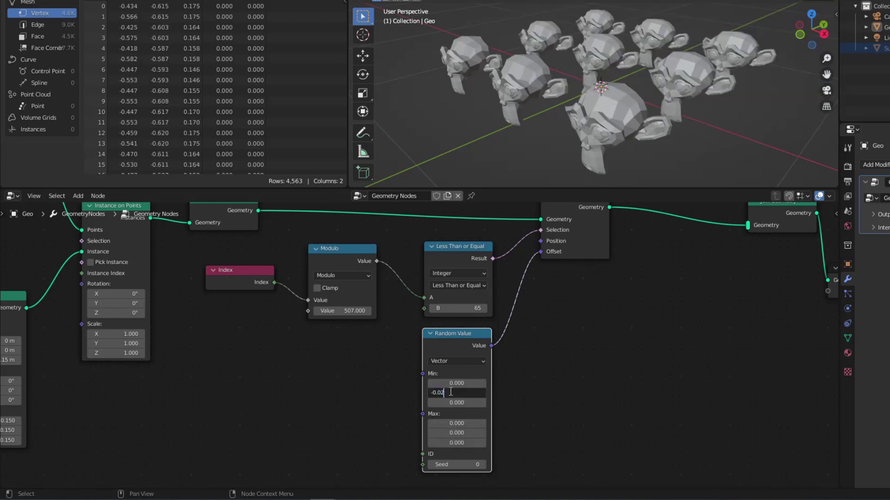
{"action": "key", "text": "Return"}
Animate the Random Value node's Seed with the expression #frame/3.
{"action": "left_click_drag", "start_coordinate": [469, 465], "coordinate": [521, 464]}
{"action": "left_click", "coordinate": [468, 465]}
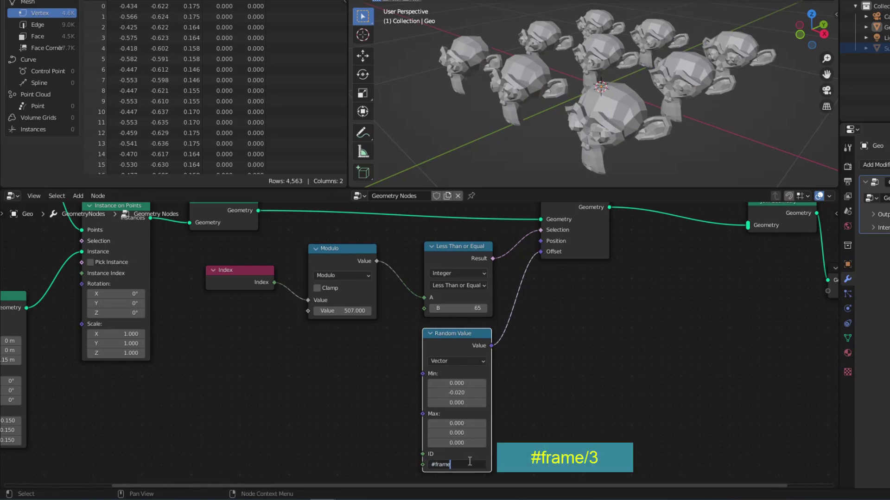
{"action": "type", "text": "#frame/3"}
{"action": "key", "text": "Return"}
Insert a Subdivision Surface node between Join Geometry and Group Output, and play the animation.
{"action": "key", "text": "shift+a"}
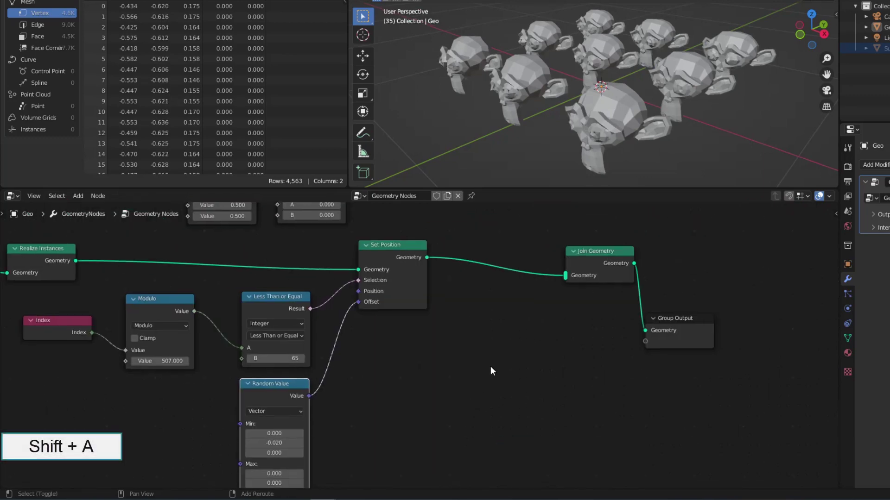
{"action": "left_click", "coordinate": [461, 279]}
{"action": "type", "text": "subd"}
{"action": "left_click", "coordinate": [498, 319]}
{"action": "left_click", "coordinate": [672, 292]}
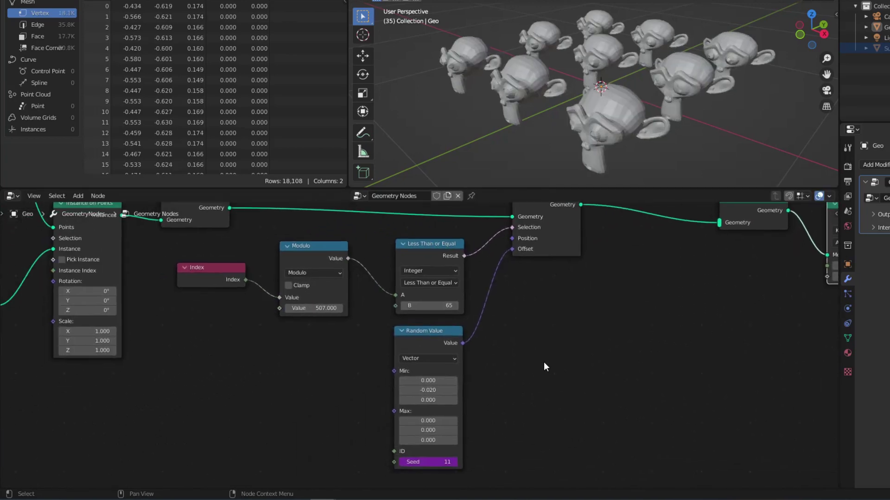
{"action": "key", "text": "space"}
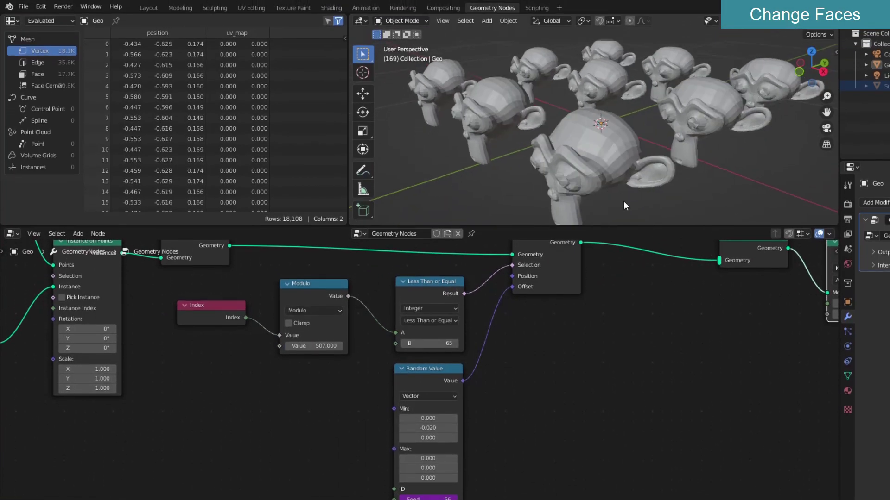
Arrange the Index, Modulo, Compare, Random Value and Set Position nodes compactly and enclose them in a frame.
{"action": "middle_click_drag", "start_coordinate": [544, 368], "coordinate": [534, 430]}
{"action": "left_click_drag", "start_coordinate": [245, 326], "coordinate": [273, 331]}
{"action": "left_click_drag", "start_coordinate": [260, 301], "coordinate": [313, 351]}
{"action": "left_click_drag", "start_coordinate": [320, 348], "coordinate": [359, 347]}
{"action": "left_click_drag", "start_coordinate": [310, 286], "coordinate": [460, 494]}
{"action": "left_click_drag", "start_coordinate": [461, 302], "coordinate": [500, 290]}
{"action": "left_click_drag", "start_coordinate": [306, 246], "coordinate": [605, 499]}
{"action": "key", "text": "ctrl+j"}
Move the framed nodes and the nodes following them away from Realize Instances to free up space.
{"action": "scroll", "coordinate": [420, 370], "scroll_direction": "down", "scroll_amount": 3}
{"action": "left_click_drag", "start_coordinate": [518, 268], "coordinate": [608, 284]}
{"action": "left_click_drag", "start_coordinate": [608, 260], "coordinate": [792, 336]}
{"action": "middle_click_drag", "start_coordinate": [786, 409], "coordinate": [596, 419]}
{"action": "left_click_drag", "start_coordinate": [737, 422], "coordinate": [408, 261]}
{"action": "left_click_drag", "start_coordinate": [440, 304], "coordinate": [673, 280]}
{"action": "scroll", "coordinate": [532, 388], "scroll_direction": "up", "scroll_amount": 3}
{"action": "middle_click_drag", "start_coordinate": [314, 373], "coordinate": [499, 407]}
Insert a Set Material node between Realize Instances and the framed Set Position node.
{"action": "key", "text": "shift+a"}
{"action": "left_click", "coordinate": [446, 318]}
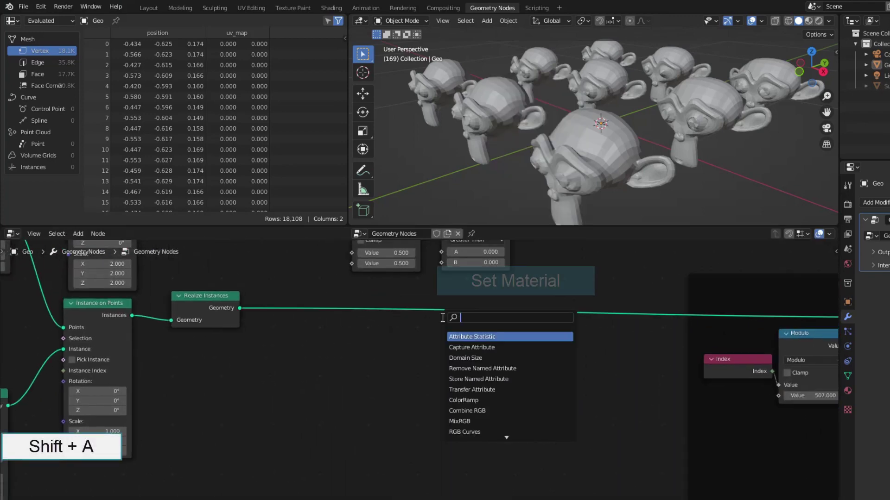
{"action": "type", "text": "set mat"}
{"action": "key", "text": "Return"}
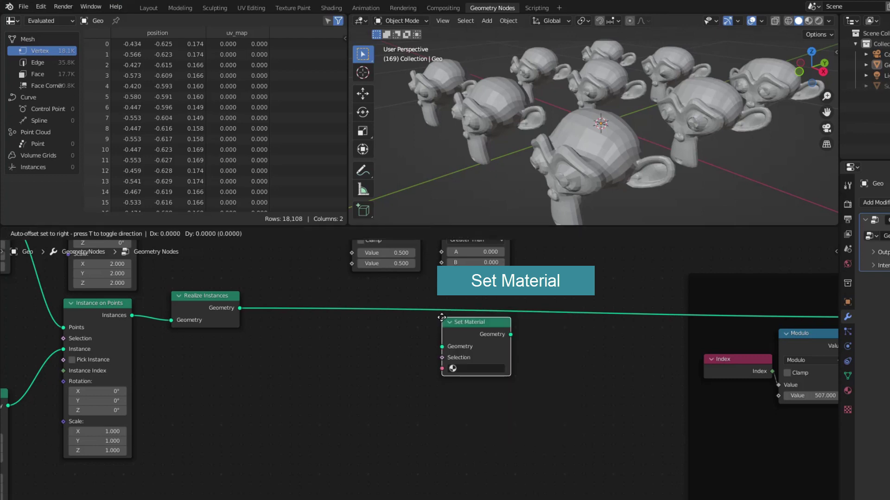
{"action": "left_click", "coordinate": [555, 293]}
{"action": "left_click_drag", "start_coordinate": [567, 306], "coordinate": [596, 304]}
Duplicate the unconnected Index, Math and Compare nodes and place the copies beneath the link into Set Material.
{"action": "middle_click_drag", "start_coordinate": [442, 315], "coordinate": [412, 394]}
{"action": "left_click_drag", "start_coordinate": [481, 361], "coordinate": [240, 281]}
{"action": "key", "text": "shift+d"}
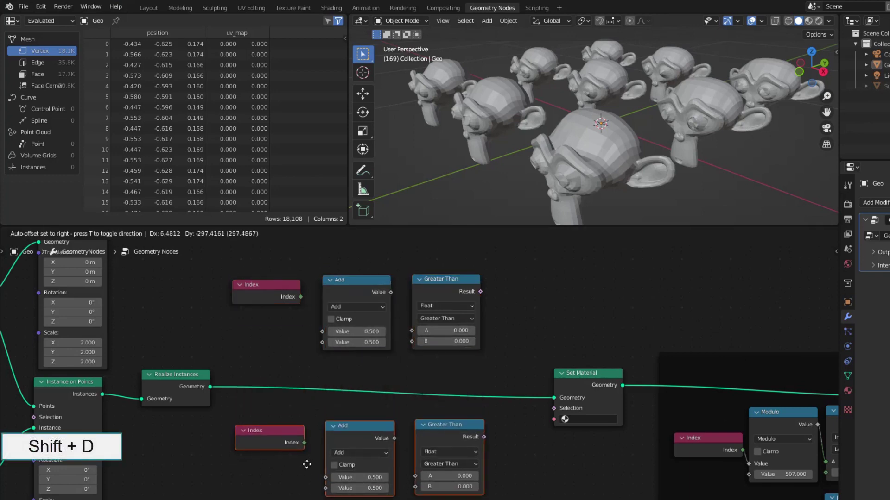
{"action": "left_click", "coordinate": [321, 459]}
{"action": "middle_click_drag", "start_coordinate": [555, 459], "coordinate": [524, 393]}
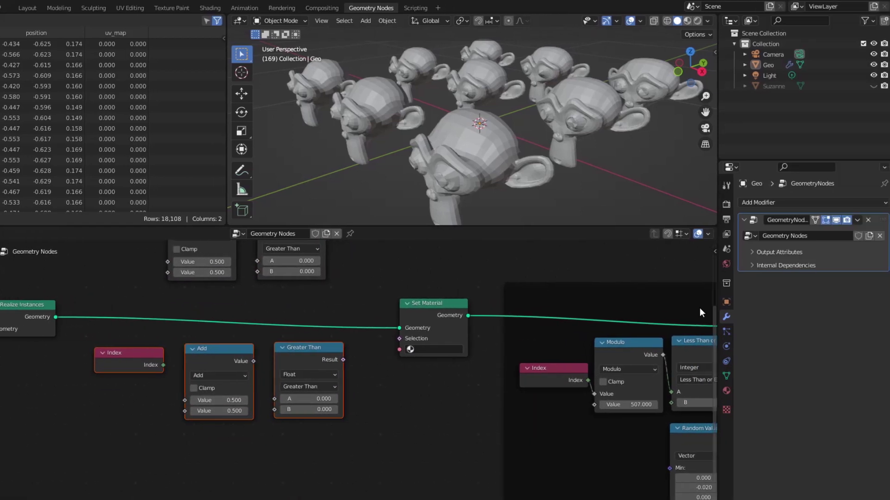
Add a second material to the Geo object, name it Red and give it an orange-red base color.
{"action": "left_click", "coordinate": [726, 390]}
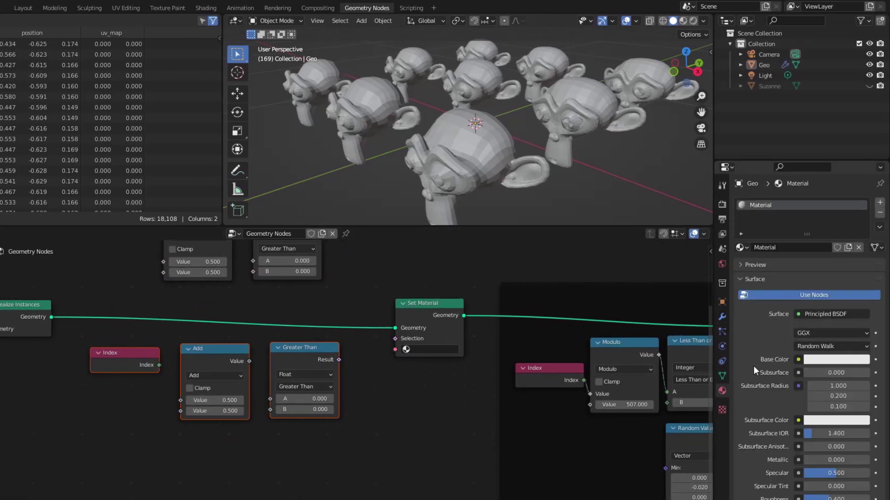
{"action": "left_click", "coordinate": [879, 203]}
{"action": "left_click", "coordinate": [793, 271]}
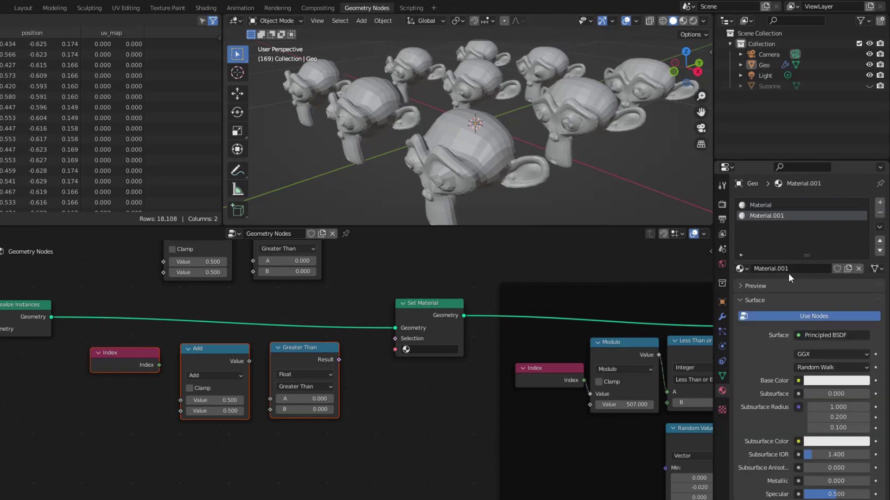
{"action": "double_click", "coordinate": [788, 269]}
{"action": "left_click", "coordinate": [821, 382]}
{"action": "left_click", "coordinate": [818, 280]}
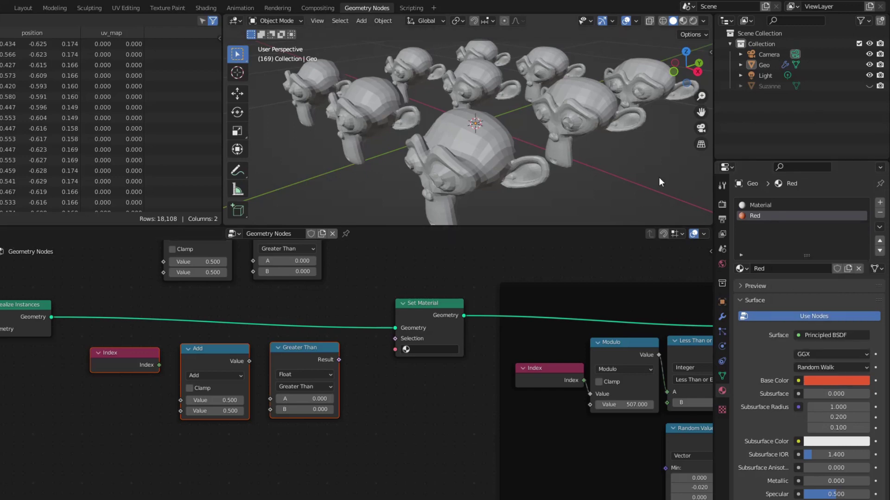
Switch the viewport to material preview shading and assign the Red material in the Set Material node.
{"action": "left_click", "coordinate": [684, 20]}
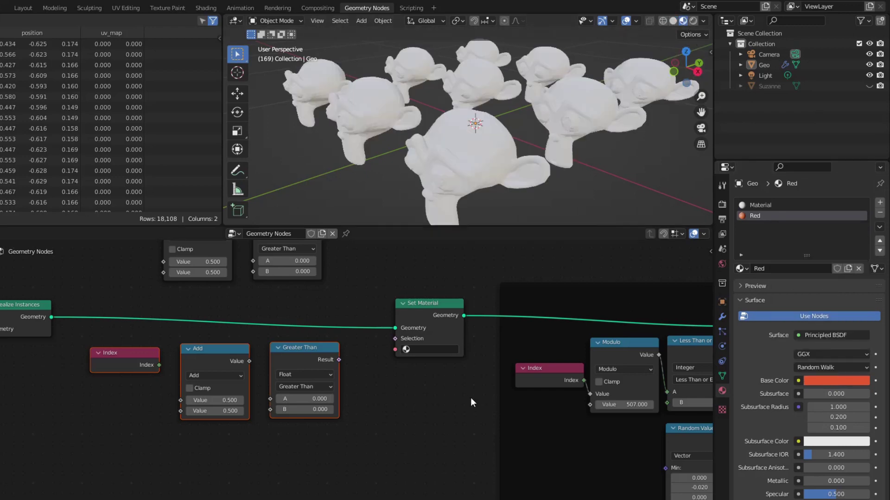
{"action": "left_click", "coordinate": [421, 350]}
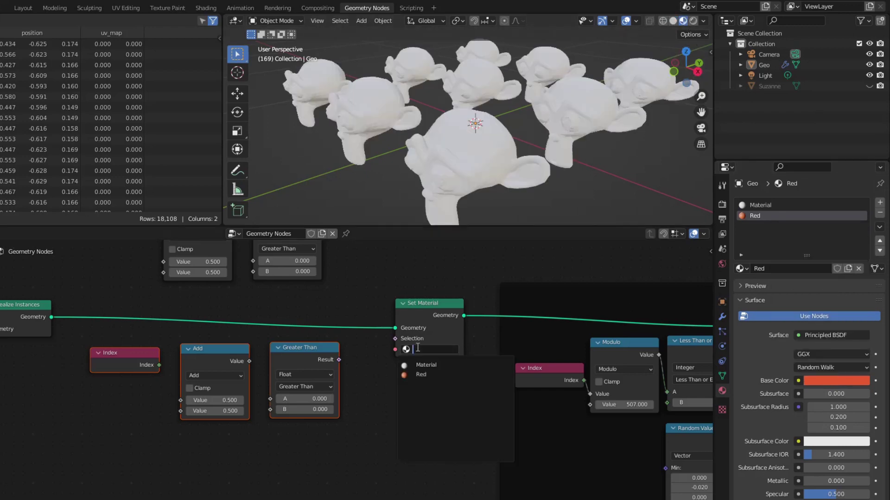
{"action": "left_click", "coordinate": [422, 374]}
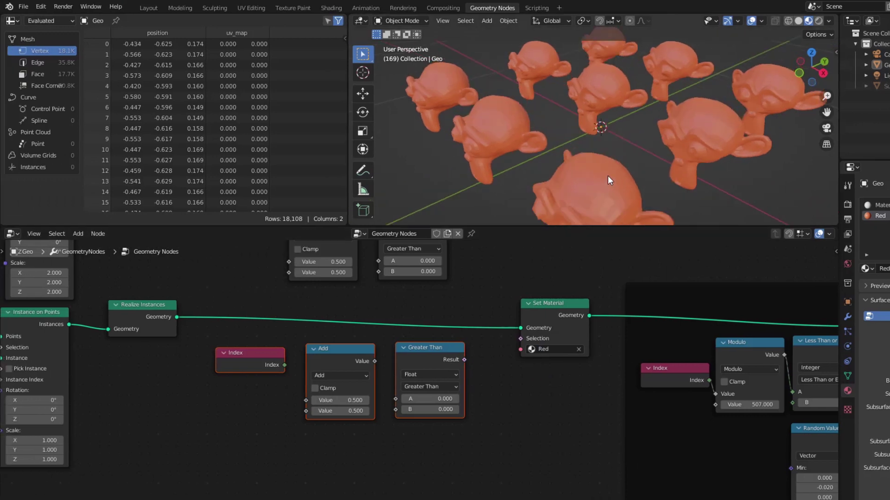
{"action": "middle_click_drag", "start_coordinate": [608, 175], "coordinate": [612, 204]}
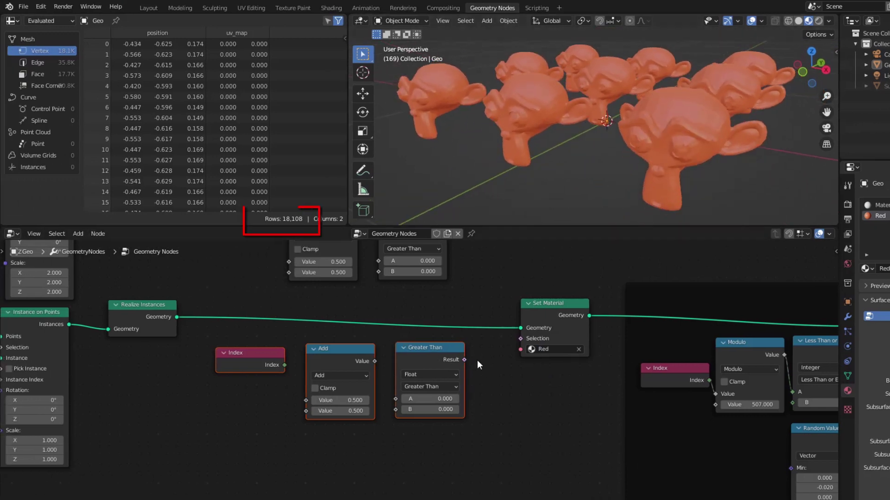
Lower the Subdivision Surface node's level to 0.
{"action": "middle_click_drag", "start_coordinate": [593, 408], "coordinate": [475, 393]}
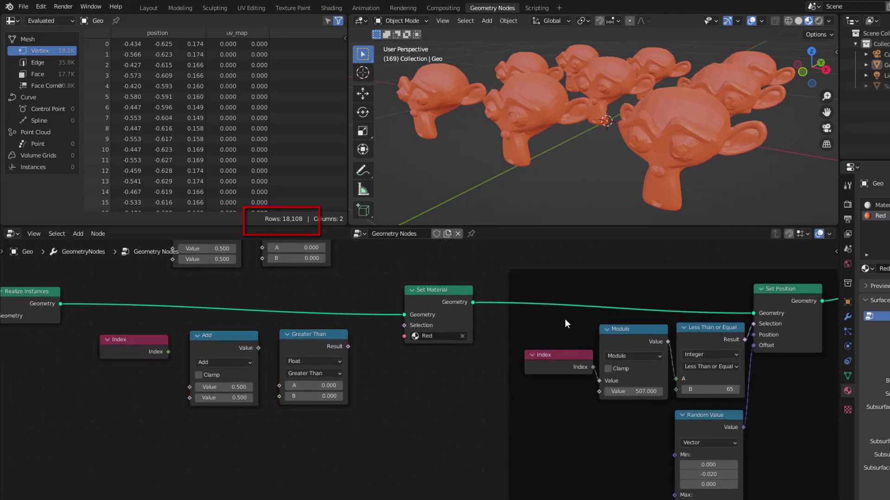
{"action": "middle_click_drag", "start_coordinate": [521, 347], "coordinate": [204, 402]}
{"action": "middle_click_drag", "start_coordinate": [721, 403], "coordinate": [556, 427]}
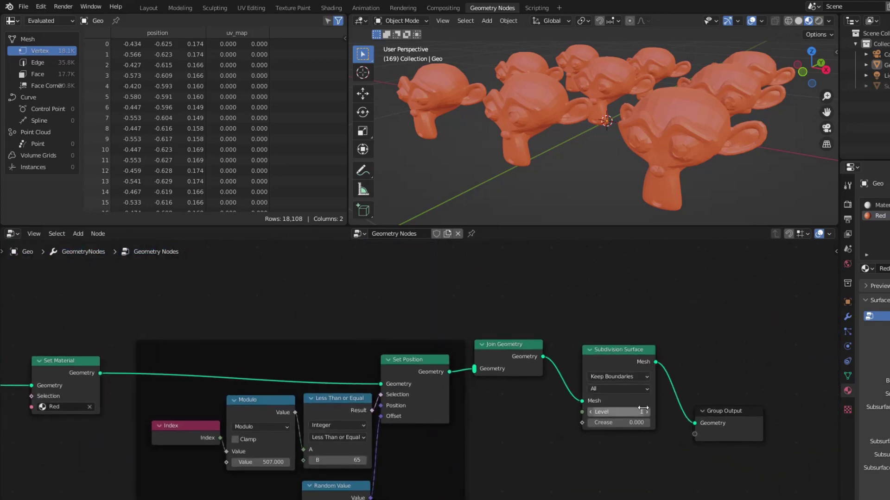
{"action": "left_click", "coordinate": [591, 412]}
{"action": "middle_click_drag", "start_coordinate": [533, 443], "coordinate": [854, 430]}
{"action": "middle_click_drag", "start_coordinate": [258, 385], "coordinate": [426, 389]}
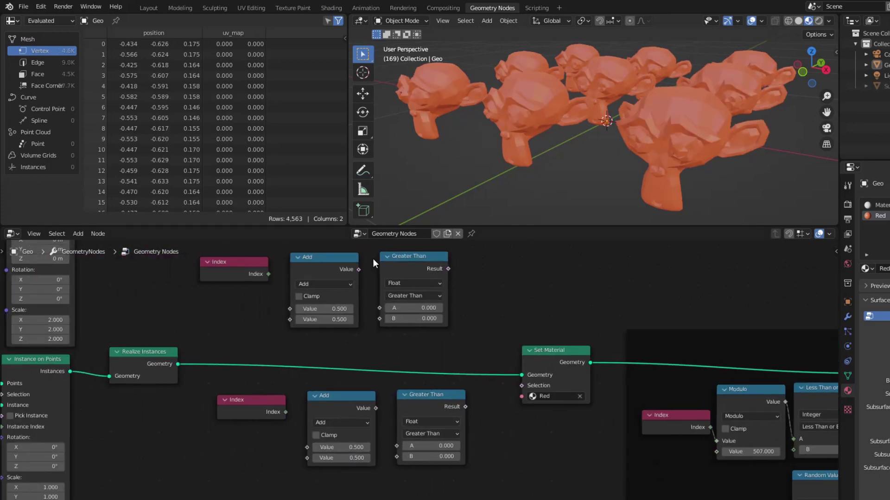
Show the face data in the spreadsheet and calculate the number of faces per monkey.
{"action": "left_click", "coordinate": [37, 74]}
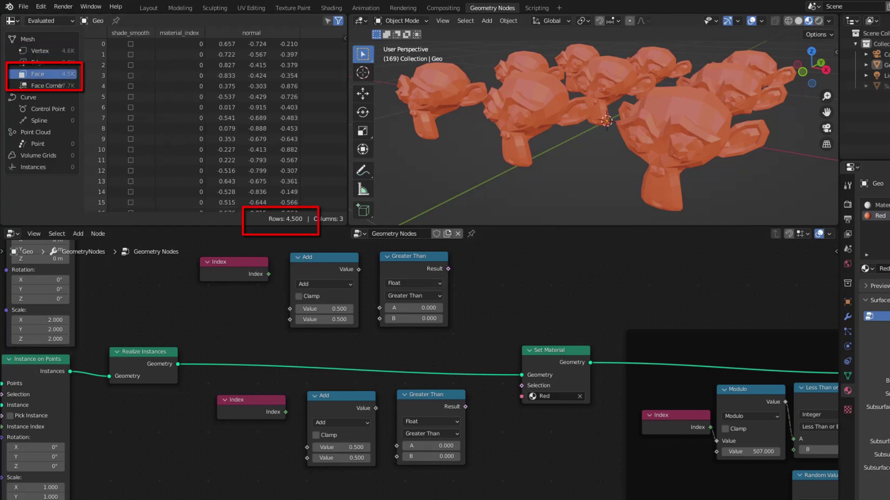
{"action": "left_click", "coordinate": [371, 274]}
{"action": "left_click", "coordinate": [391, 273]}
{"action": "double_click", "coordinate": [391, 329]}
{"action": "left_click", "coordinate": [473, 215]}
{"action": "left_click", "coordinate": [432, 244]}
{"action": "left_click", "coordinate": [474, 329]}
{"action": "left_click", "coordinate": [438, 74]}
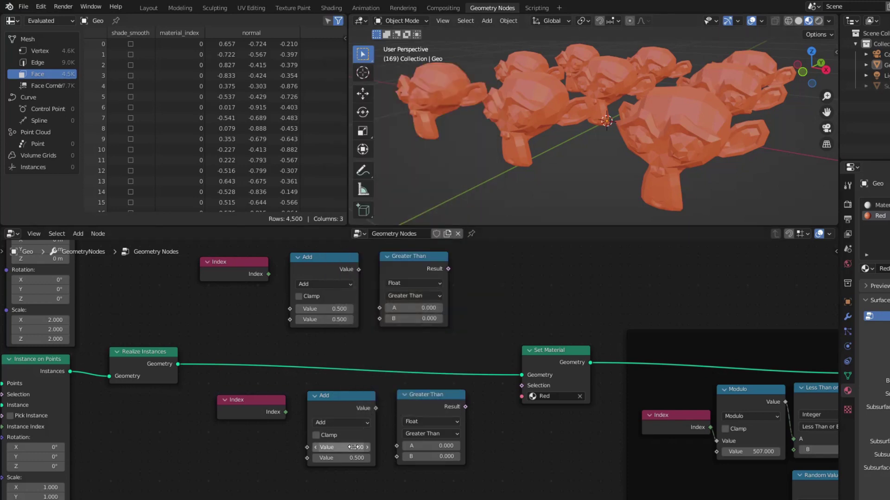
Change the duplicated Math node to Modulo with value 500 and wire Index through Modulo and Compare into Set Material's Selection.
{"action": "left_click", "coordinate": [352, 421]}
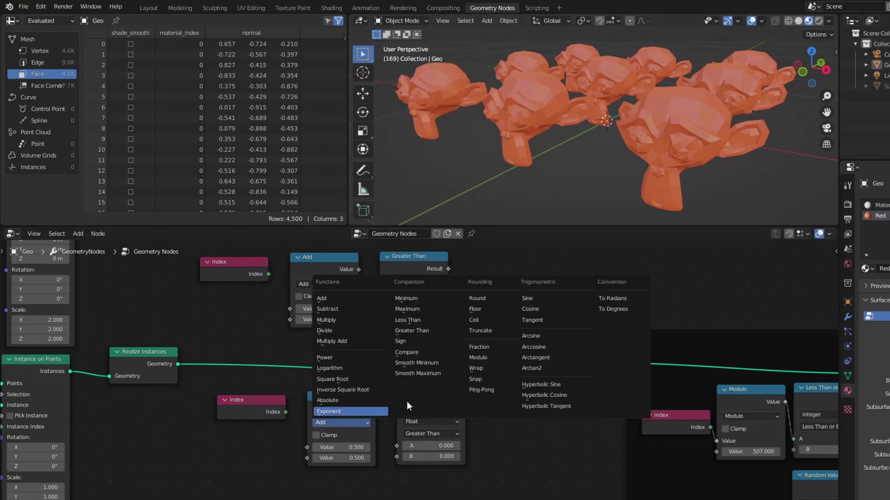
{"action": "left_click", "coordinate": [468, 357]}
{"action": "left_click", "coordinate": [360, 458]}
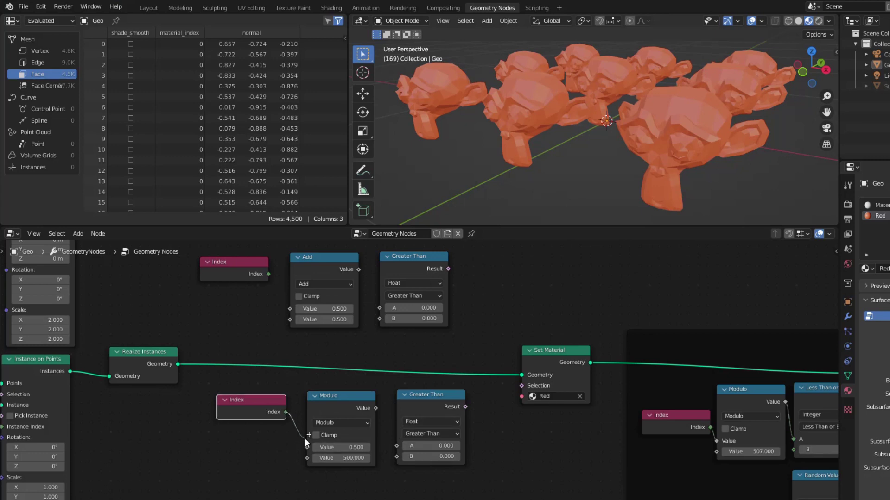
{"action": "left_click_drag", "start_coordinate": [376, 408], "coordinate": [397, 446]}
{"action": "left_click_drag", "start_coordinate": [466, 407], "coordinate": [513, 389]}
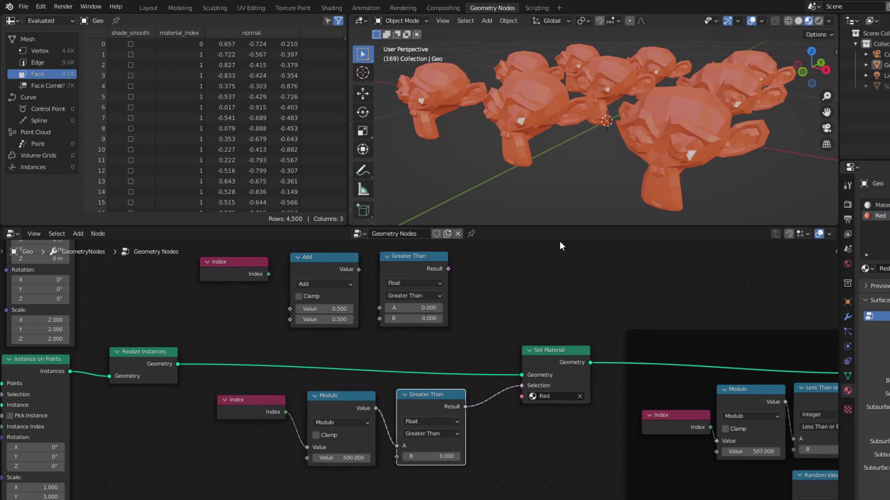
Set the duplicated Compare node to Integer, reconnect Modulo to its A input and set B to 161.
{"action": "left_click", "coordinate": [431, 422]}
{"action": "left_click", "coordinate": [430, 432]}
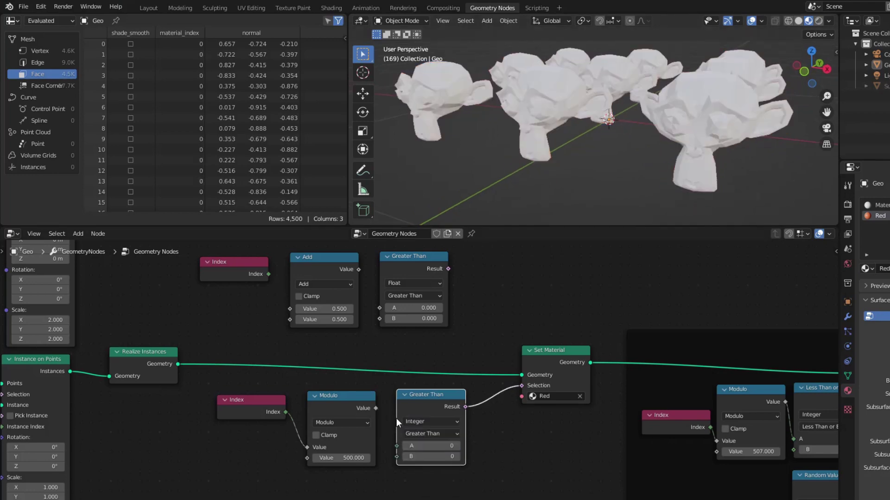
{"action": "left_click_drag", "start_coordinate": [376, 408], "coordinate": [445, 457]}
{"action": "middle_click_drag", "start_coordinate": [468, 467], "coordinate": [451, 397]}
{"action": "left_click_drag", "start_coordinate": [421, 386], "coordinate": [456, 385]}
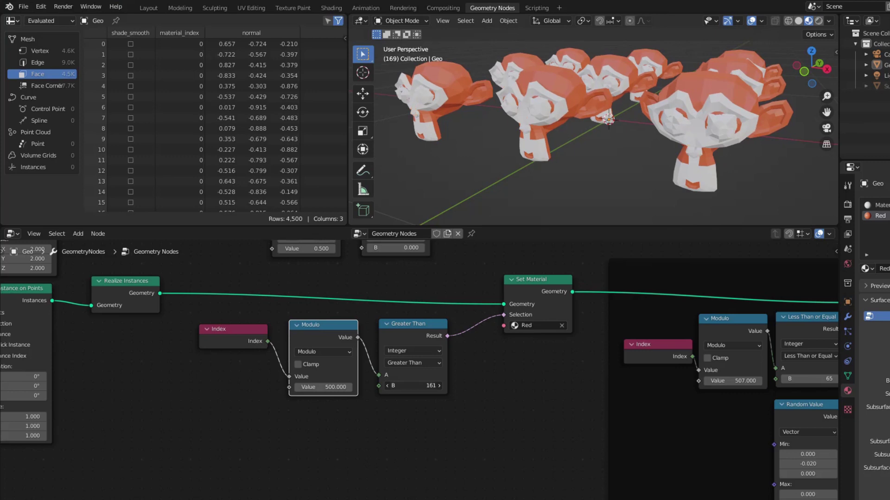
{"action": "left_click", "coordinate": [433, 388]}
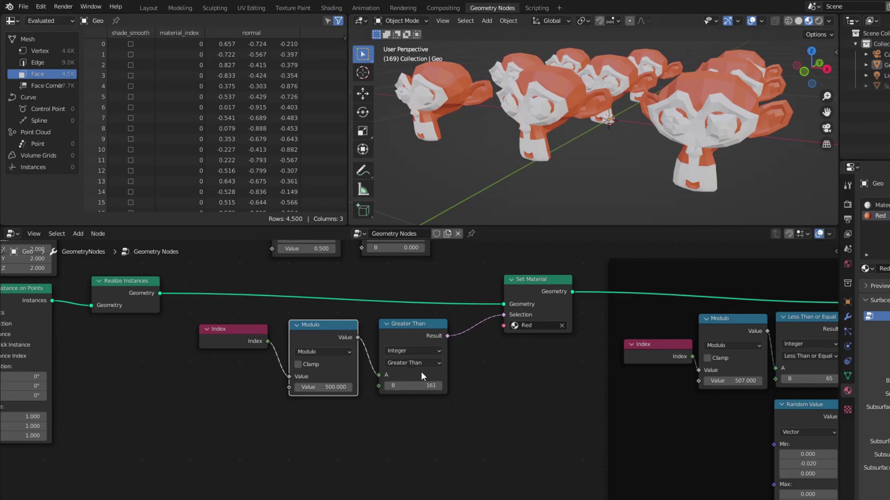
Duplicate the Compare node below the original, shift the selection nodes for room and connect Modulo to the copy's A input.
{"action": "left_click", "coordinate": [410, 322]}
{"action": "key", "text": "shift+d"}
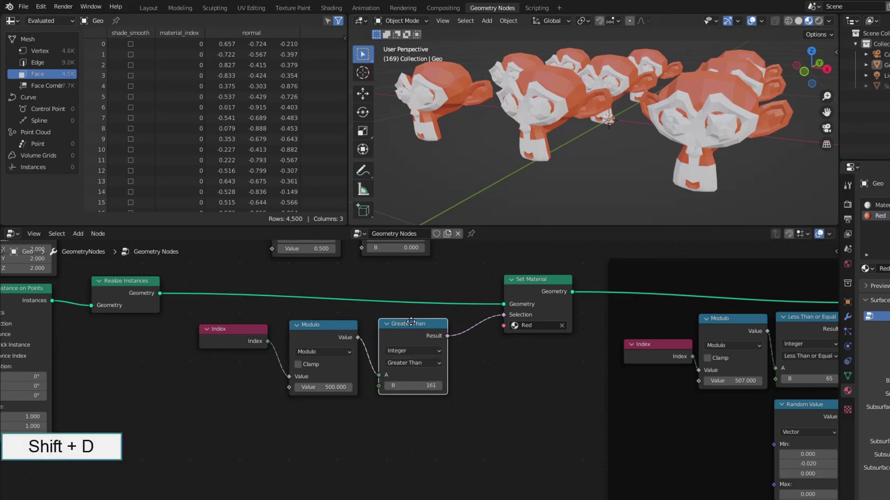
{"action": "left_click", "coordinate": [408, 408]}
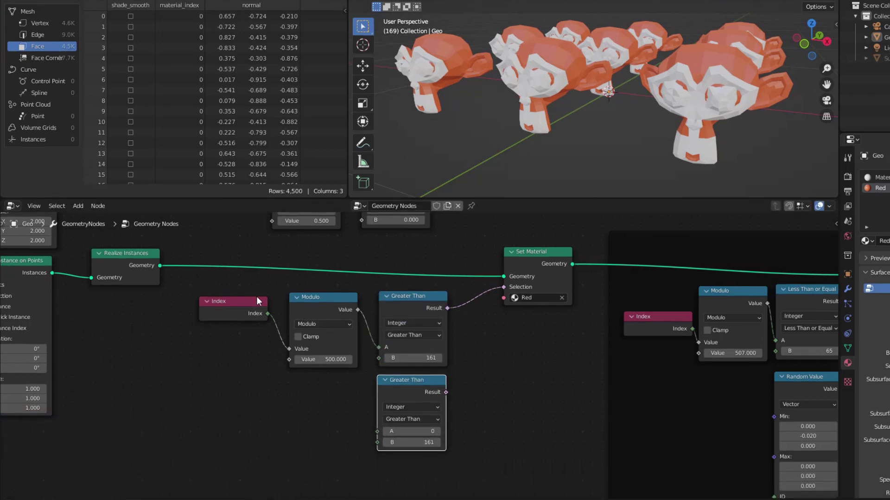
{"action": "left_click_drag", "start_coordinate": [227, 283], "coordinate": [416, 443]}
{"action": "left_click_drag", "start_coordinate": [403, 296], "coordinate": [306, 449]}
Set the copied Compare node to Less Than and the Greater Than node's B value to 141.
{"action": "left_click", "coordinate": [334, 436]}
{"action": "left_click", "coordinate": [329, 424]}
{"action": "left_click", "coordinate": [361, 379]}
{"action": "type", "text": "141"}
{"action": "key", "text": "Return"}
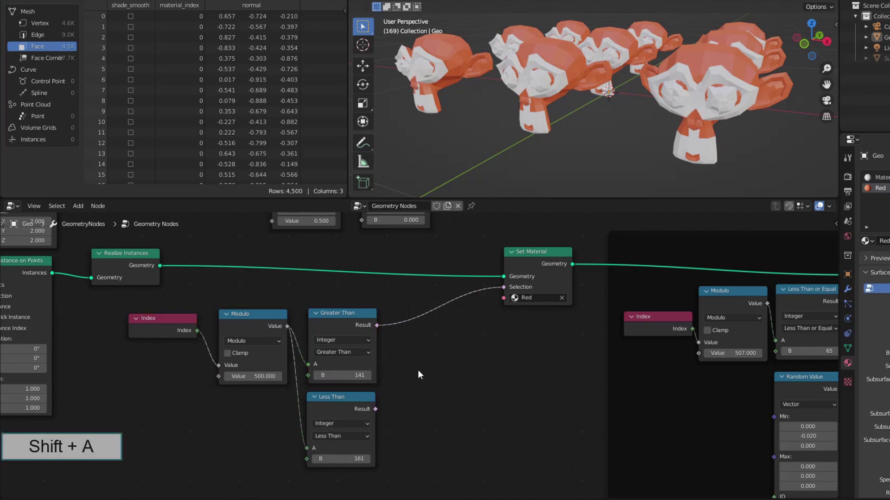
Add a Boolean Math node set to And, combine both comparison results in it and connect it to Set Material's Selection.
{"action": "key", "text": "shift+a"}
{"action": "type", "text": "boor"}
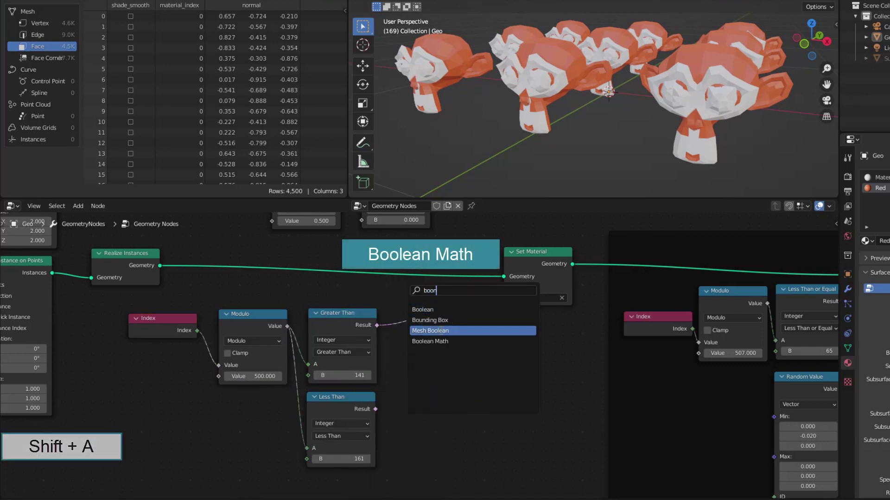
{"action": "left_click", "coordinate": [429, 341]}
{"action": "left_click", "coordinate": [436, 350]}
{"action": "left_click_drag", "start_coordinate": [377, 325], "coordinate": [411, 397]}
{"action": "left_click_drag", "start_coordinate": [480, 360], "coordinate": [503, 287]}
{"action": "left_click", "coordinate": [445, 375]}
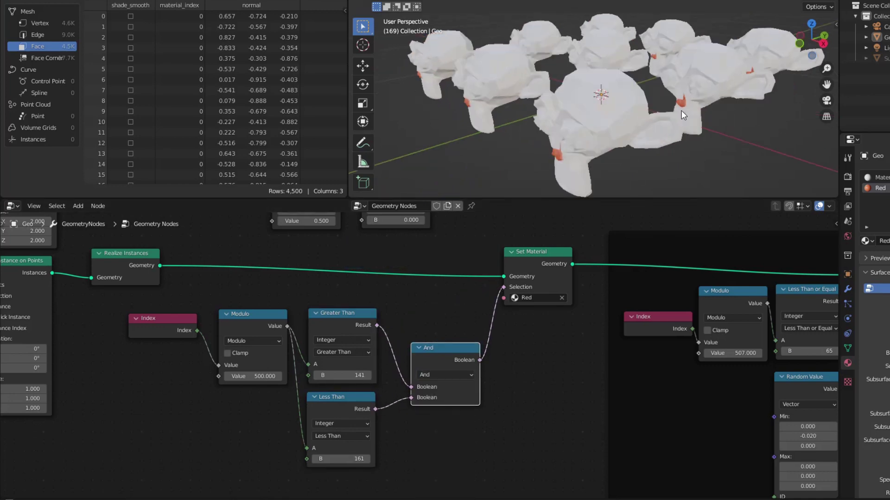
Set the Less Than node's B value to 160 and the Greater Than node's B value to 135.
{"action": "left_click", "coordinate": [314, 459]}
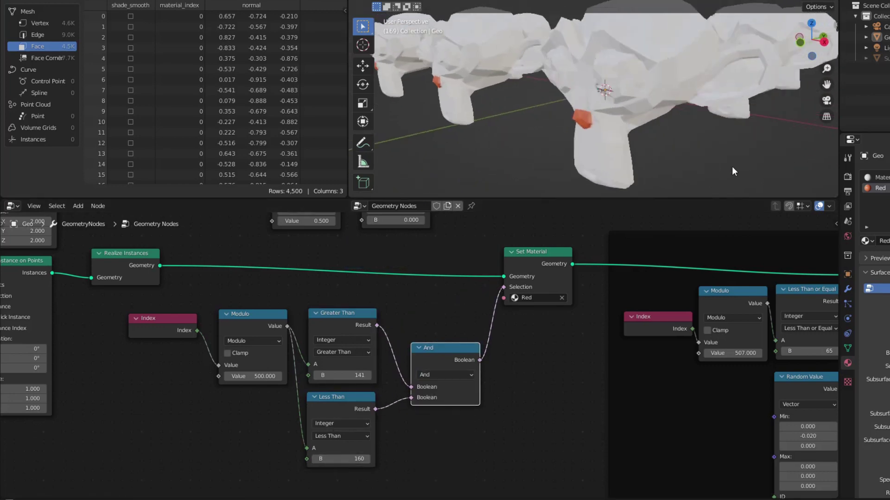
{"action": "scroll", "coordinate": [724, 165], "scroll_direction": "down", "scroll_amount": 4}
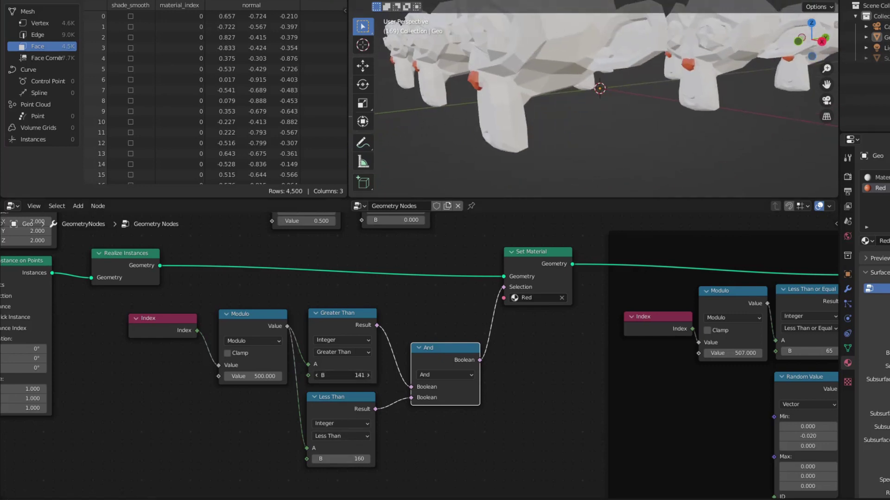
{"action": "left_click", "coordinate": [315, 375]}
{"action": "left_click", "coordinate": [315, 376]}
{"action": "left_click", "coordinate": [315, 376]}
{"action": "left_click", "coordinate": [315, 375]}
{"action": "left_click", "coordinate": [315, 375]}
{"action": "left_click", "coordinate": [315, 375]}
{"action": "left_click", "coordinate": [315, 376]}
{"action": "left_click", "coordinate": [316, 375]}
{"action": "middle_click_drag", "start_coordinate": [494, 174], "coordinate": [618, 141]}
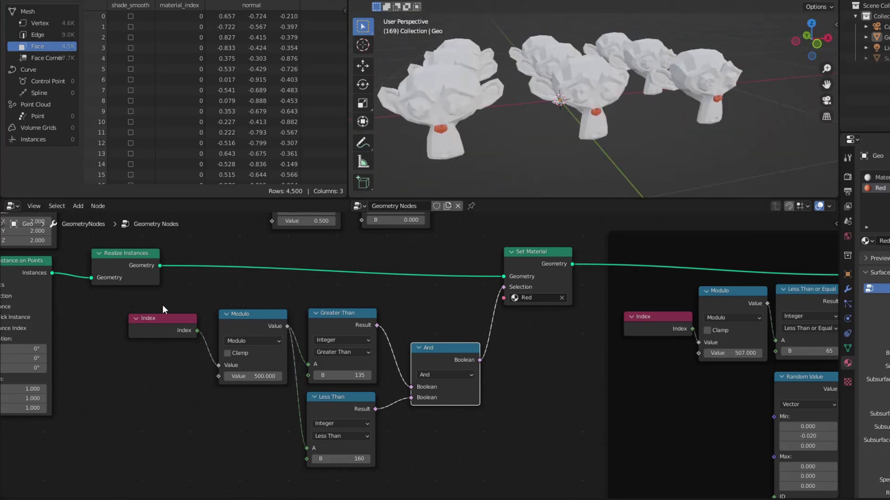
Shift the selection nodes and Set Material aside and insert a Scale Elements node after Set Material.
{"action": "left_click_drag", "start_coordinate": [159, 304], "coordinate": [487, 448]}
{"action": "left_click_drag", "start_coordinate": [434, 348], "coordinate": [384, 340]}
{"action": "left_click_drag", "start_coordinate": [526, 263], "coordinate": [473, 265]}
{"action": "key", "text": "shift+a"}
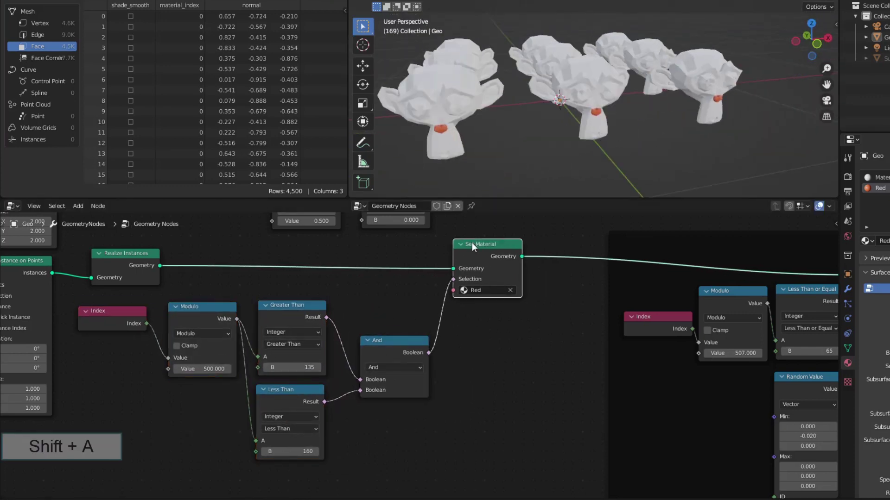
{"action": "mouse_move", "coordinate": [463, 369]}
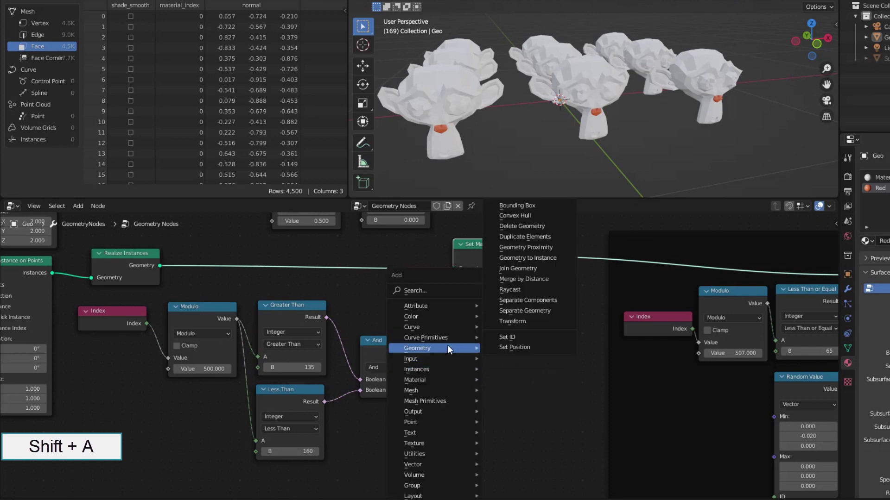
{"action": "left_click", "coordinate": [437, 290]}
{"action": "type", "text": "scal"}
{"action": "left_click", "coordinate": [467, 308]}
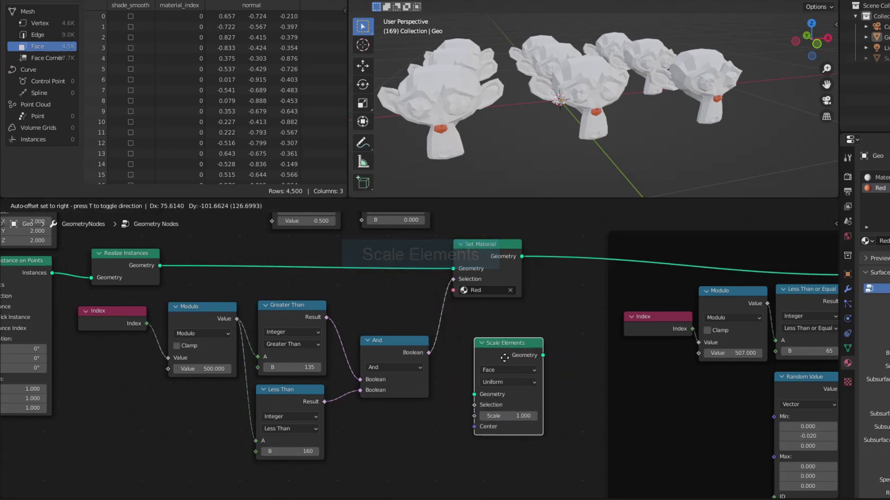
{"action": "left_click", "coordinate": [551, 329]}
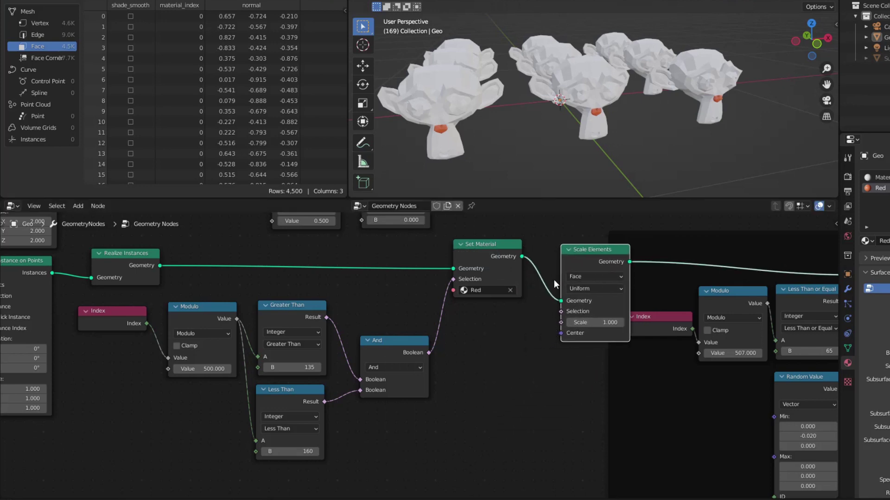
Space out Set Material and Scale Elements, link And to Scale Elements' Selection and set Scale to 1.1.
{"action": "left_click_drag", "start_coordinate": [515, 233], "coordinate": [552, 248]}
{"action": "left_click", "coordinate": [564, 248]}
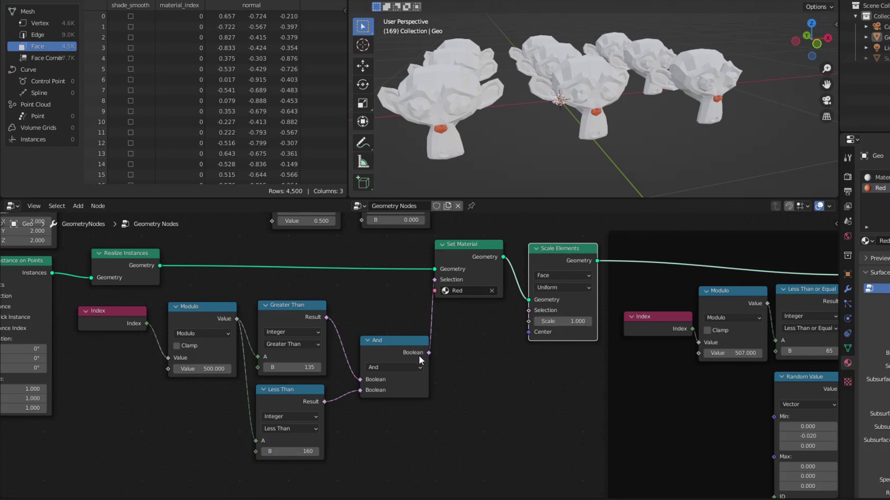
{"action": "left_click_drag", "start_coordinate": [428, 353], "coordinate": [560, 321]}
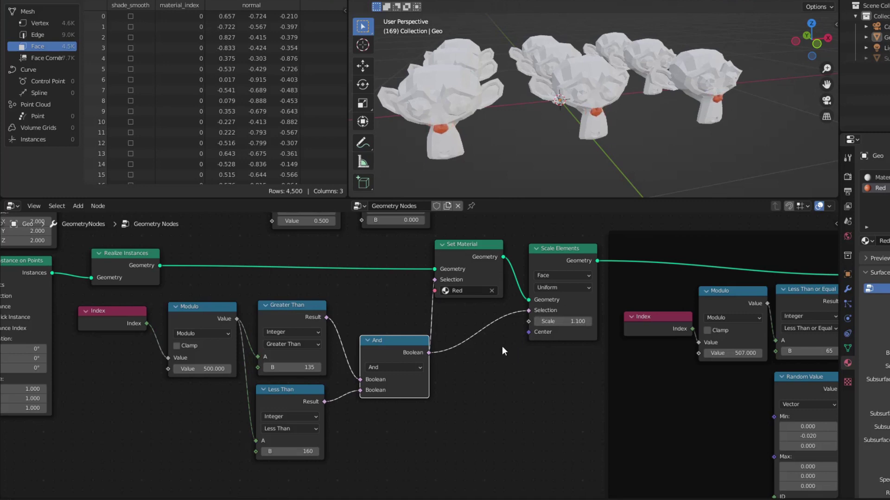
Add a Random Value node with Min 2 and Max 3 and connect it to Scale Elements' Scale input.
{"action": "key", "text": "shift+a"}
{"action": "type", "text": "random"}
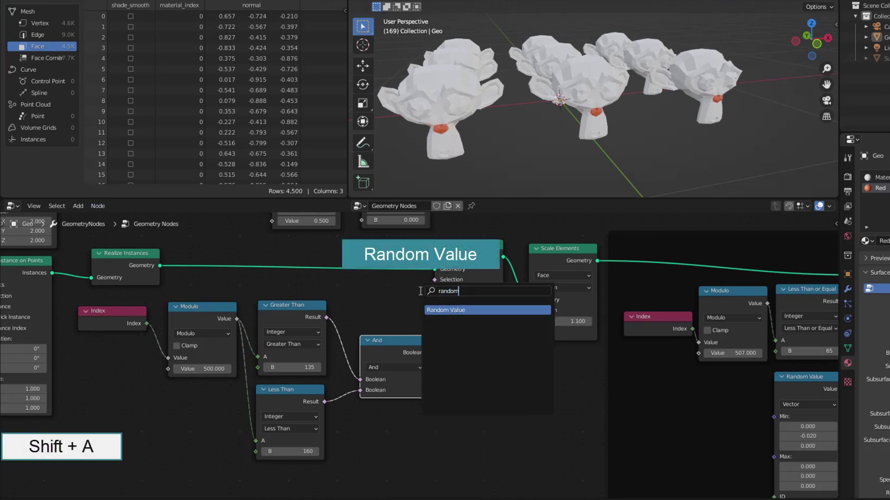
{"action": "key", "text": "Return"}
{"action": "left_click", "coordinate": [447, 381]}
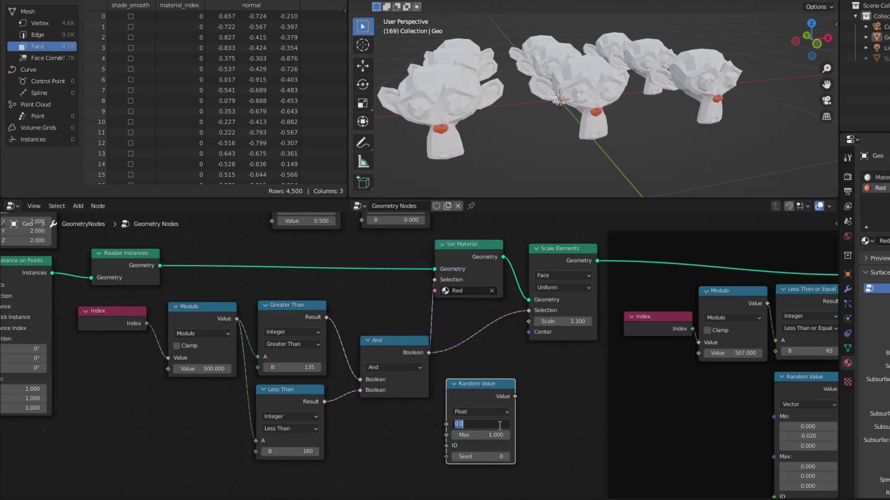
{"action": "type", "text": "2"}
{"action": "key", "text": "Tab"}
{"action": "type", "text": "3"}
{"action": "key", "text": "Return"}
{"action": "left_click_drag", "start_coordinate": [530, 323], "coordinate": [528, 321]}
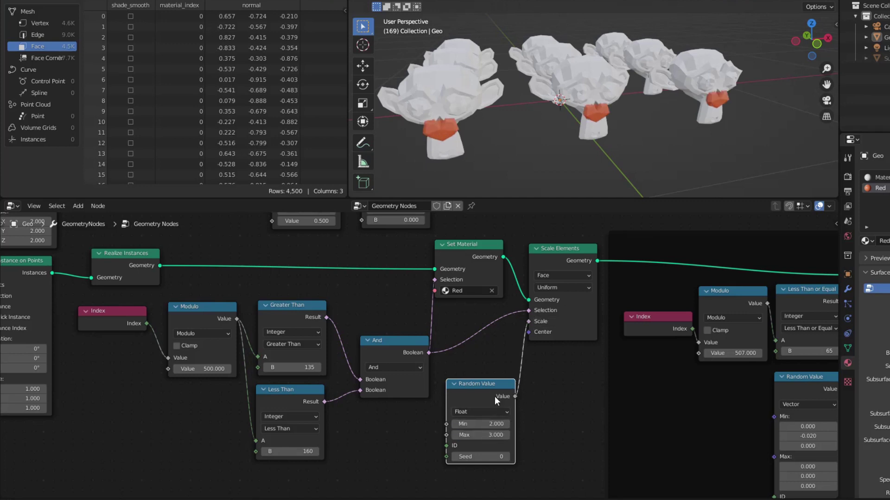
Set the float Random Value node's Min to 1.5, Max to 2.5 and Seed to #frame/5.
{"action": "left_click", "coordinate": [495, 426]}
{"action": "type", "text": "1.5"}
{"action": "key", "text": "Tab"}
{"action": "type", "text": "2.5"}
{"action": "key", "text": "Tab"}
{"action": "type", "text": "#frame/5"}
{"action": "key", "text": "Return"}
Set the Subdivision Surface level to 1 and play the animation to preview the monkeys.
{"action": "middle_click_drag", "start_coordinate": [602, 153], "coordinate": [576, 153]}
{"action": "scroll", "coordinate": [722, 361], "scroll_direction": "down", "scroll_amount": 3}
{"action": "middle_click_drag", "start_coordinate": [723, 361], "coordinate": [351, 359]}
{"action": "left_click", "coordinate": [602, 314]}
{"action": "scroll", "coordinate": [569, 145], "scroll_direction": "up", "scroll_amount": 2}
{"action": "mouse_move", "coordinate": [593, 143]}
{"action": "middle_mouse_down"}
{"action": "mouse_move", "coordinate": [569, 145]}
{"action": "mouse_move", "coordinate": [582, 140]}
{"action": "middle_mouse_up"}
{"action": "scroll", "coordinate": [566, 147], "scroll_direction": "down", "scroll_amount": 2}
{"action": "key", "text": "space"}
{"action": "scroll", "coordinate": [574, 148], "scroll_direction": "up", "scroll_amount": 1}
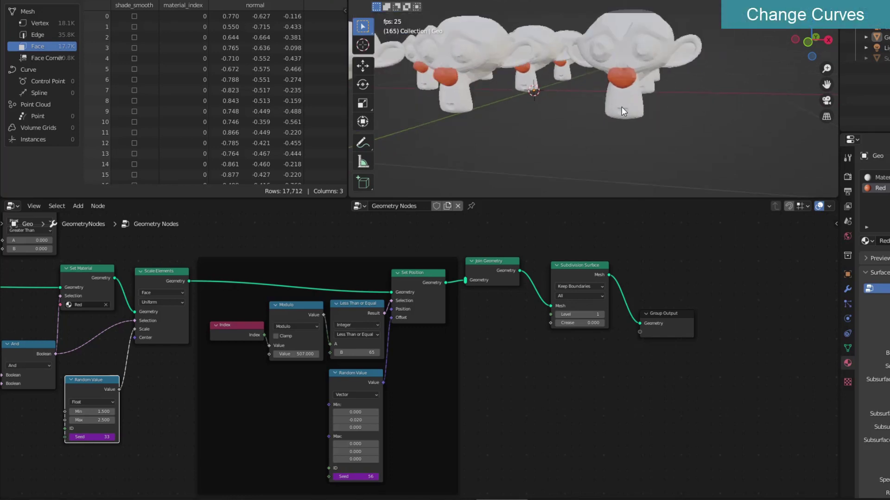
Delete the material, scaling, offset and subdivision nodes, leaving Realize Instances linked to Join Geometry and Group Output.
{"action": "middle_click_drag", "start_coordinate": [496, 369], "coordinate": [676, 348]}
{"action": "scroll", "coordinate": [676, 349], "scroll_direction": "down", "scroll_amount": 3}
{"action": "left_click_drag", "start_coordinate": [719, 438], "coordinate": [51, 301]}
{"action": "key", "text": "Delete"}
{"action": "key", "text": "Home"}
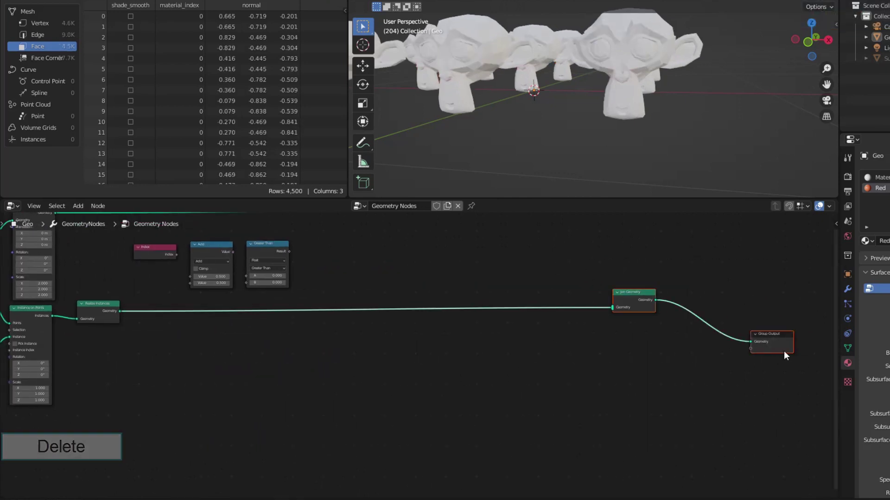
{"action": "scroll", "coordinate": [286, 388], "scroll_direction": "up", "scroll_amount": 2}
{"action": "key", "text": "ctrl+z"}
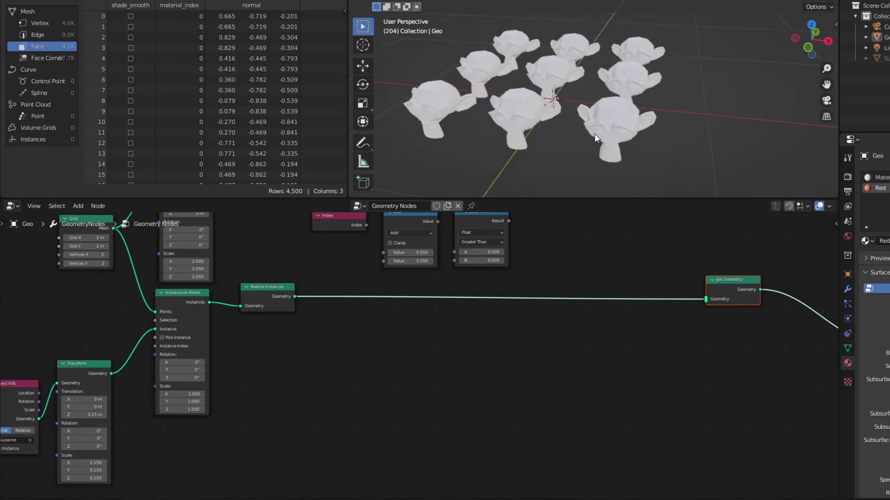
Add a Bezier curve to the scene and move it along the X axis away from the monkeys.
{"action": "middle_click_drag", "start_coordinate": [652, 123], "coordinate": [600, 122]}
{"action": "key", "text": "shift+a"}
{"action": "mouse_move", "coordinate": [585, 140]}
{"action": "left_click", "coordinate": [616, 148]}
{"action": "left_click", "coordinate": [362, 66]}
{"action": "left_click_drag", "start_coordinate": [588, 102], "coordinate": [763, 121]}
{"action": "middle_click_drag", "start_coordinate": [749, 96], "coordinate": [702, 146]}
Subdivide the Bezier curve once in Edit Mode and return to Object Mode.
{"action": "key", "text": "Tab"}
{"action": "right_click", "coordinate": [690, 108]}
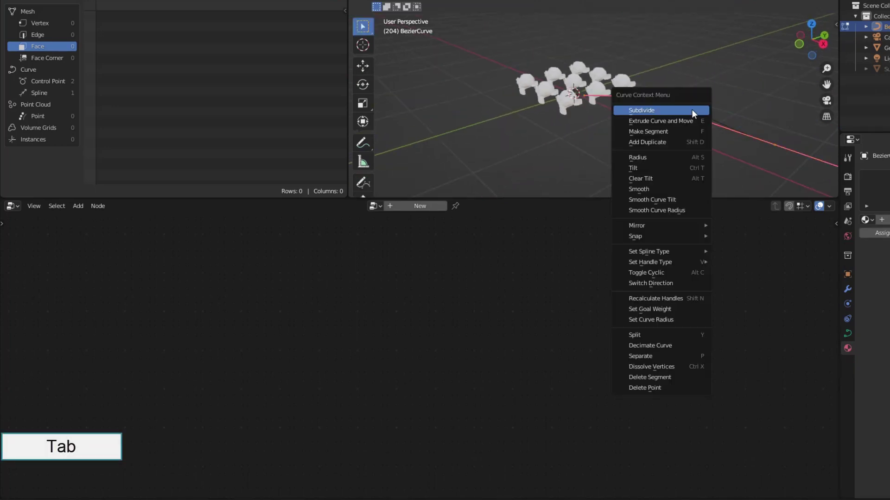
{"action": "left_click", "coordinate": [672, 112]}
{"action": "key", "text": "Tab"}
{"action": "middle_click_drag", "start_coordinate": [687, 139], "coordinate": [685, 153]}
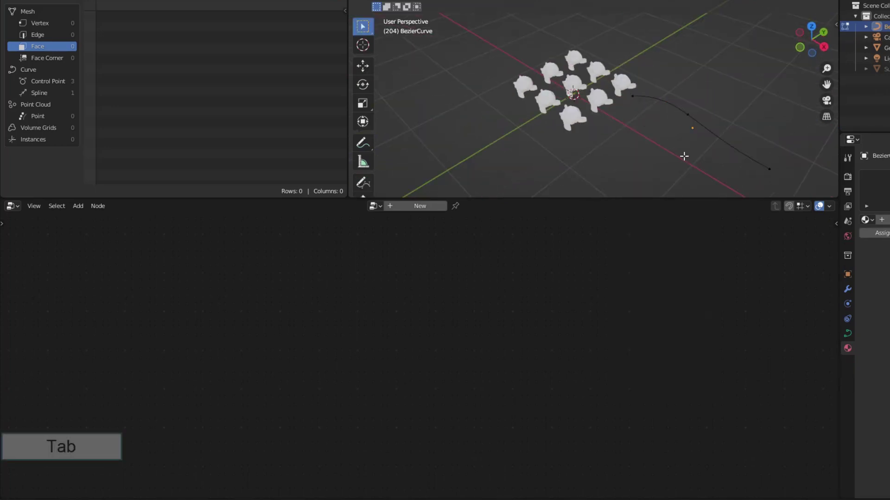
On the Geo object, set Object Info's source to BezierCurve and the Transform node's Z translation to 0 m.
{"action": "left_click", "coordinate": [590, 99]}
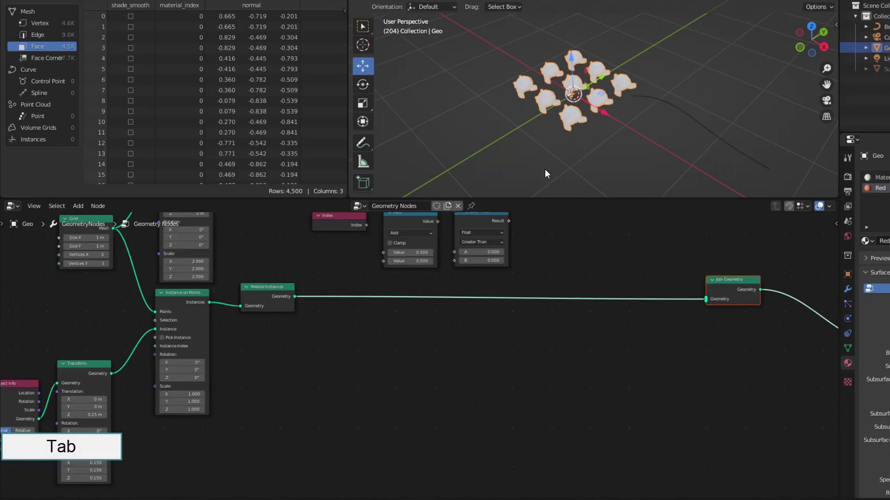
{"action": "left_click", "coordinate": [107, 428]}
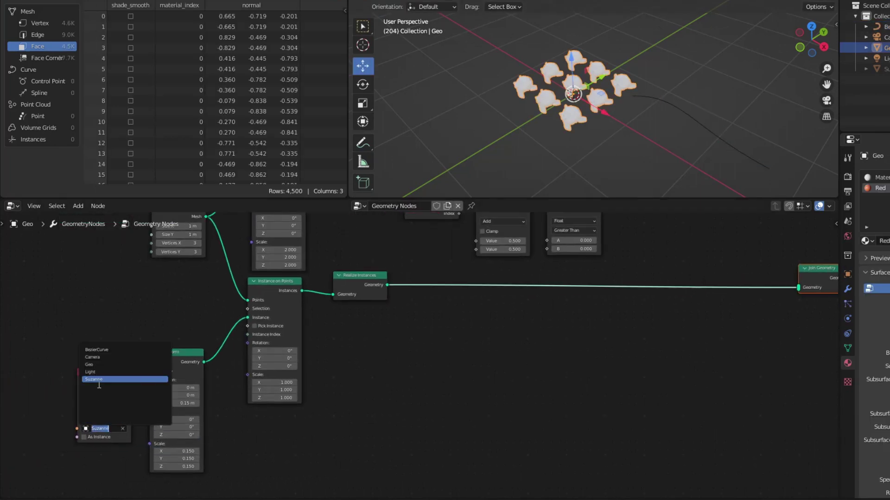
{"action": "left_click", "coordinate": [96, 350]}
{"action": "middle_click_drag", "start_coordinate": [569, 124], "coordinate": [582, 138]}
{"action": "scroll", "coordinate": [582, 138], "scroll_direction": "up", "scroll_amount": 3}
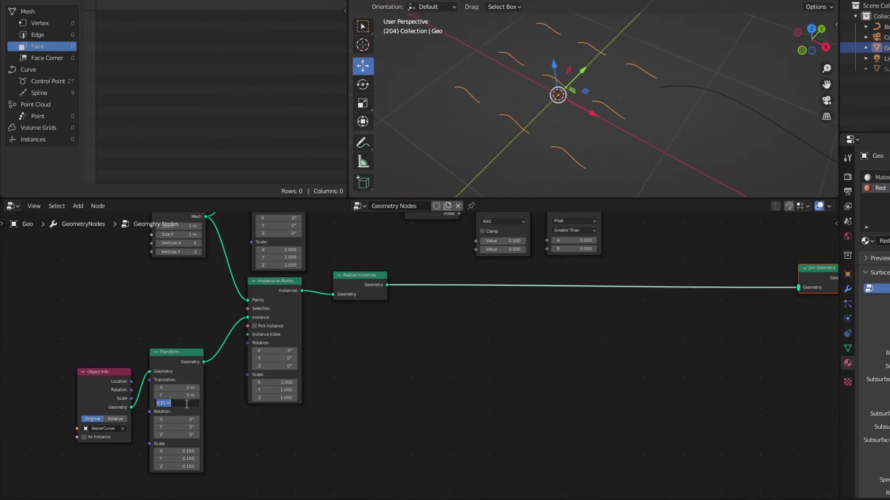
{"action": "key", "text": "Return"}
Insert a Curve to Mesh node between Realize Instances and Join Geometry.
{"action": "middle_click_drag", "start_coordinate": [618, 266], "coordinate": [521, 307]}
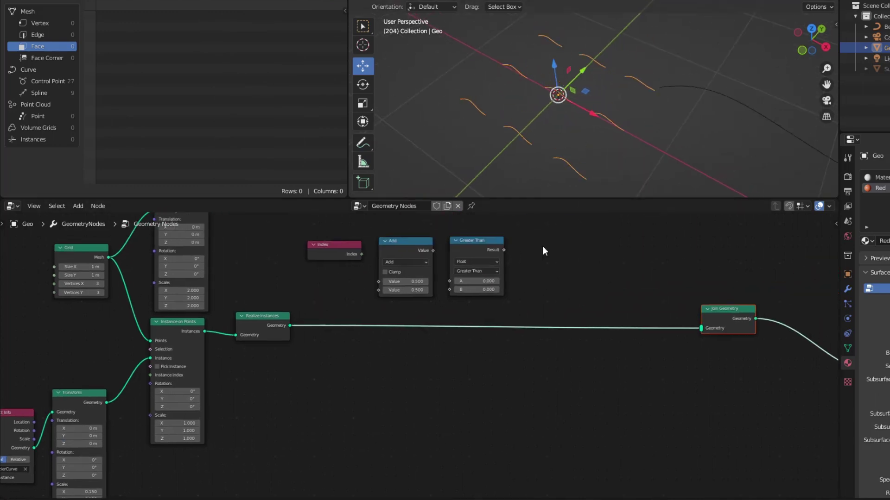
{"action": "middle_click_drag", "start_coordinate": [572, 197], "coordinate": [556, 130]}
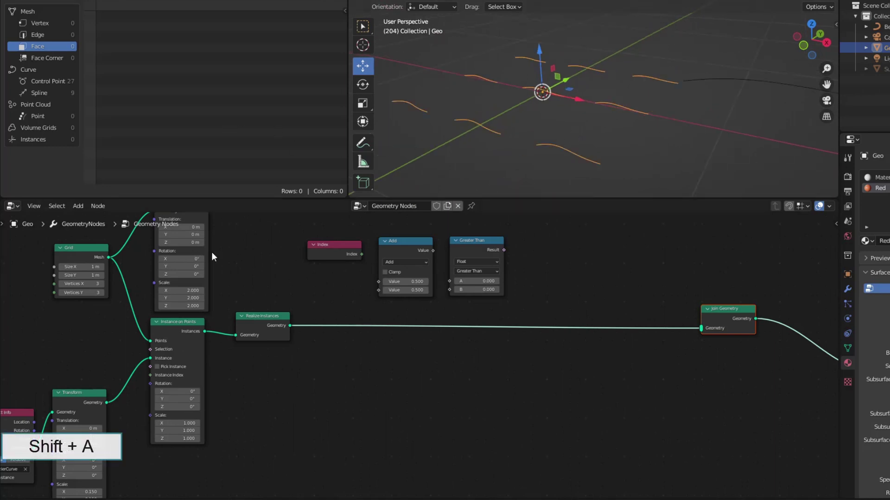
{"action": "key", "text": "shift+a"}
{"action": "type", "text": "curve to"}
{"action": "key", "text": "Return"}
{"action": "left_click", "coordinate": [623, 325]}
{"action": "left_click", "coordinate": [78, 205]}
{"action": "type", "text": "Curve ci"}
{"action": "left_click", "coordinate": [164, 237]}
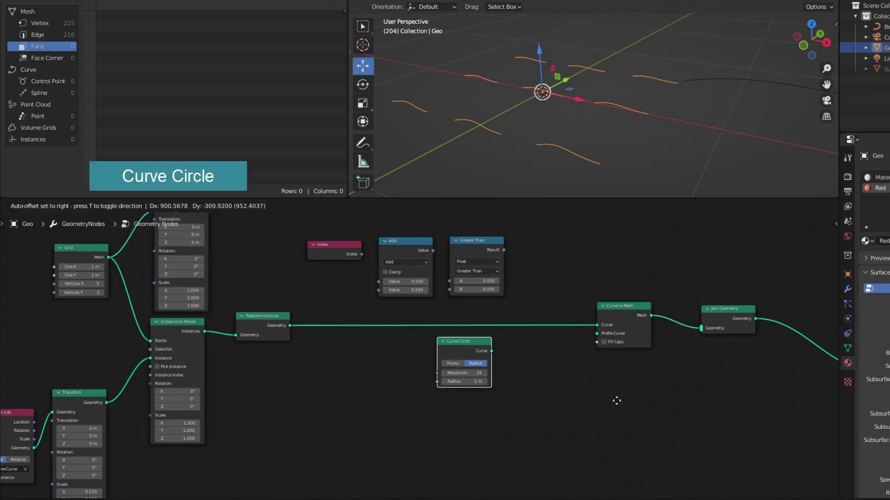
{"action": "left_click", "coordinate": [705, 404]}
{"action": "left_click_drag", "start_coordinate": [579, 358], "coordinate": [596, 333]}
{"action": "left_click", "coordinate": [562, 388]}
{"action": "type", "text": "0.02"}
{"action": "key", "text": "Return"}
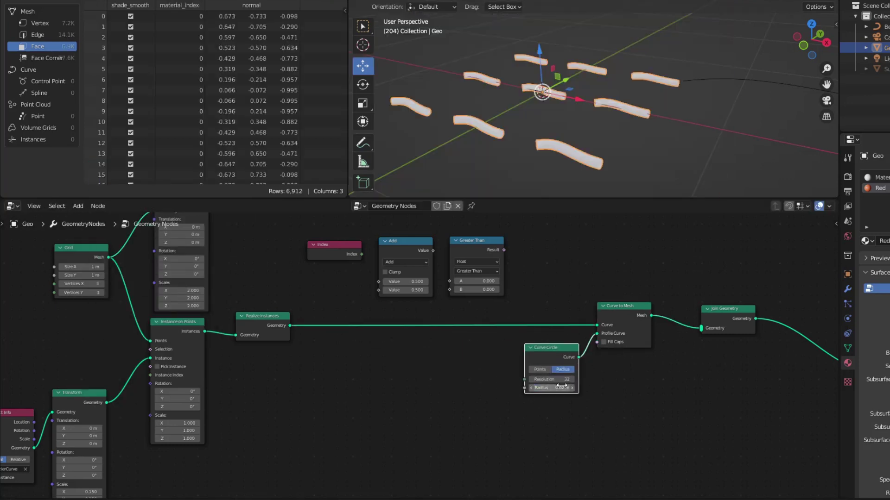
{"action": "scroll", "coordinate": [563, 142], "scroll_direction": "down", "scroll_amount": 2}
{"action": "middle_click_drag", "start_coordinate": [502, 149], "coordinate": [512, 165]}
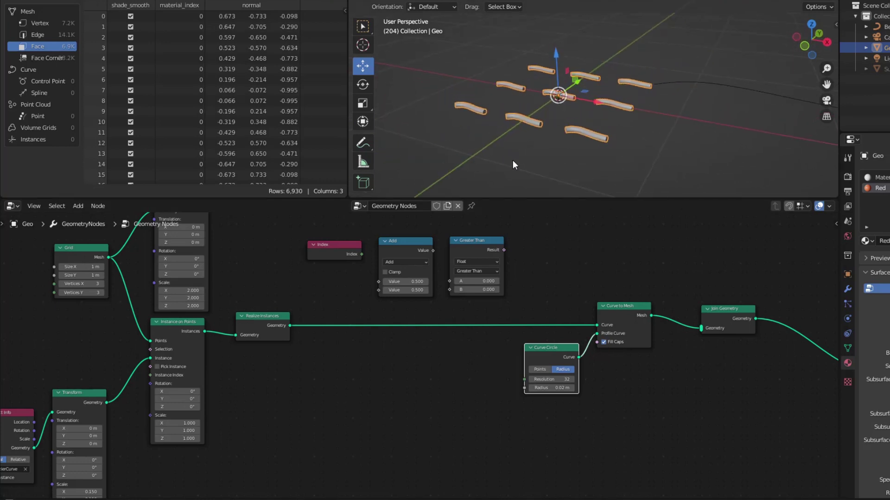
Move the curve meshing and Join Geometry nodes over and insert a Set Position node before Curve to Mesh.
{"action": "left_click_drag", "start_coordinate": [554, 271], "coordinate": [723, 403]}
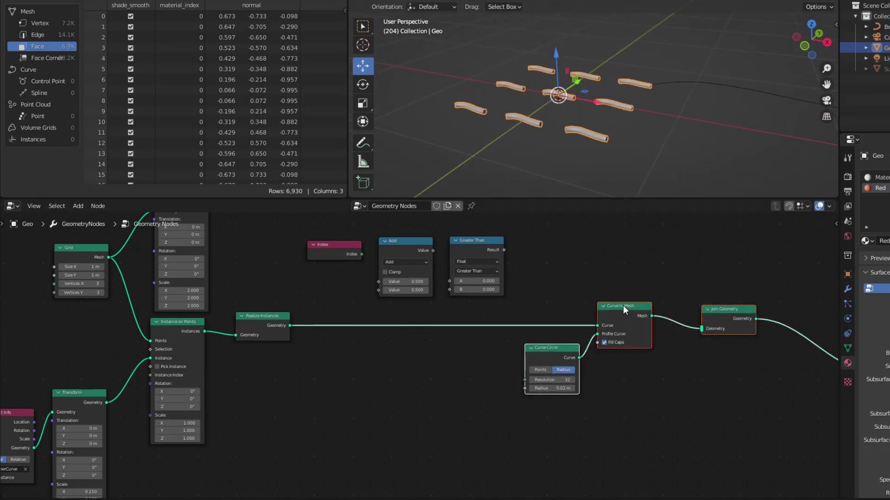
{"action": "left_click_drag", "start_coordinate": [622, 306], "coordinate": [689, 305]}
{"action": "key", "text": "shift+a"}
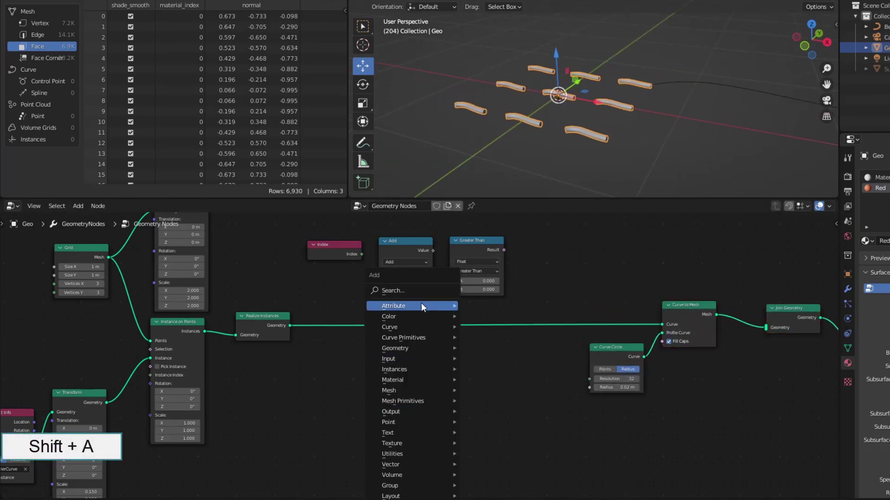
{"action": "left_click", "coordinate": [415, 289]}
{"action": "type", "text": "set P"}
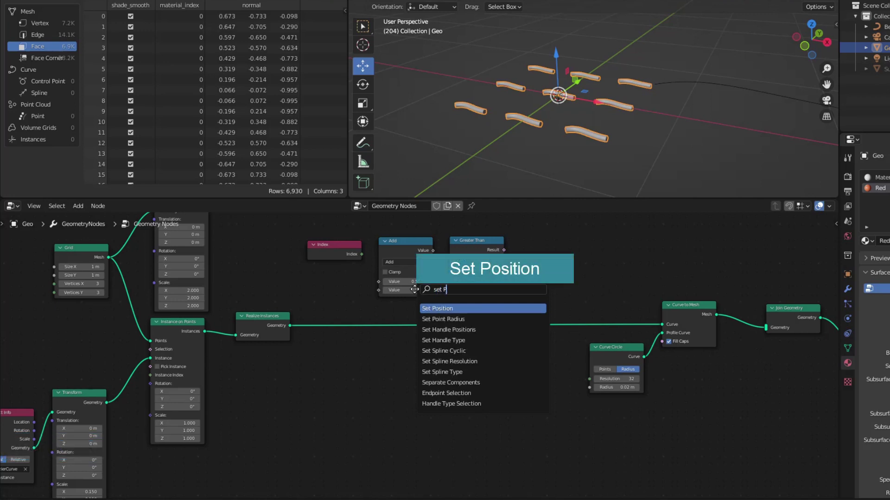
{"action": "key", "text": "Return"}
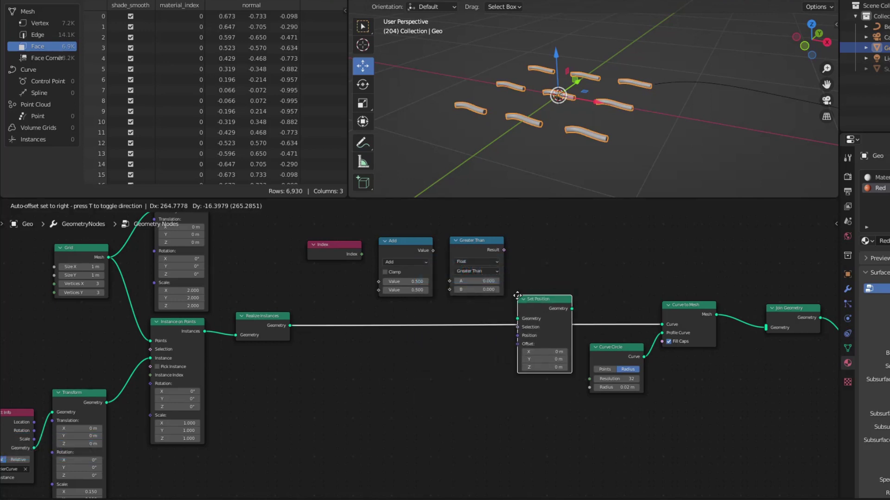
{"action": "left_click", "coordinate": [543, 306]}
Move the Index, Add and Greater Than nodes below the main link and set Set Position's Z offset to 0.2 m.
{"action": "left_click_drag", "start_coordinate": [307, 227], "coordinate": [505, 280]}
{"action": "left_click_drag", "start_coordinate": [468, 238], "coordinate": [434, 369]}
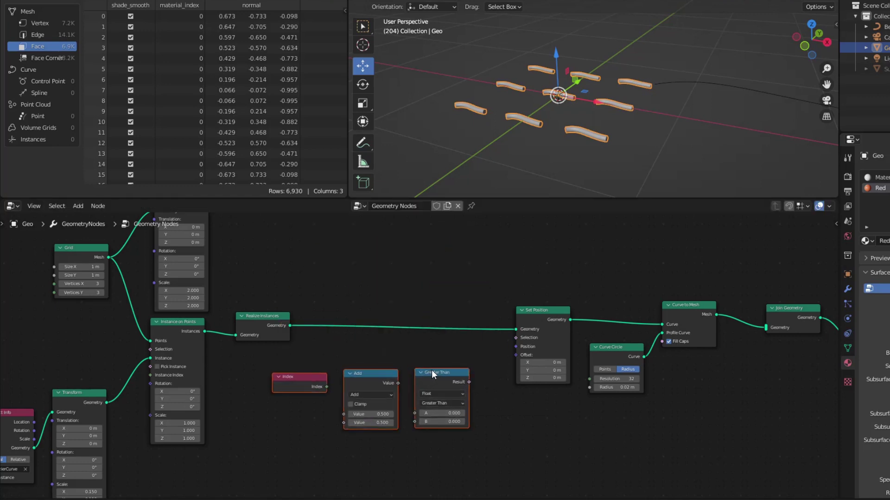
{"action": "left_click", "coordinate": [563, 378]}
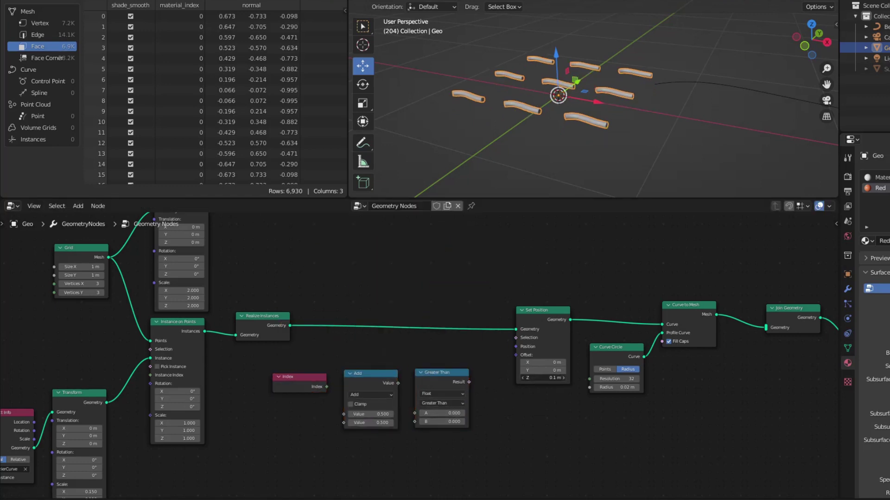
{"action": "left_click", "coordinate": [564, 378]}
{"action": "left_click", "coordinate": [563, 377]}
{"action": "left_click", "coordinate": [524, 378]}
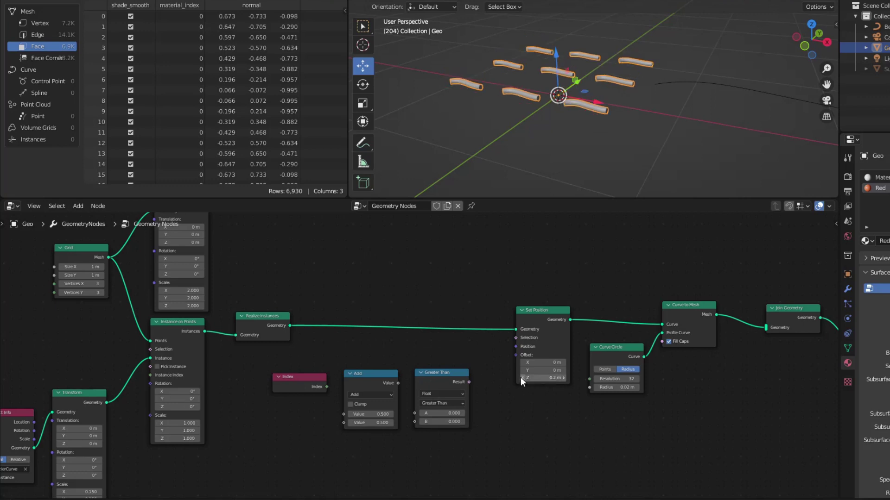
Connect Index to Set Position's Selection through the Math node, set to Modulo with a value of 3.
{"action": "left_click_drag", "start_coordinate": [326, 387], "coordinate": [515, 338]}
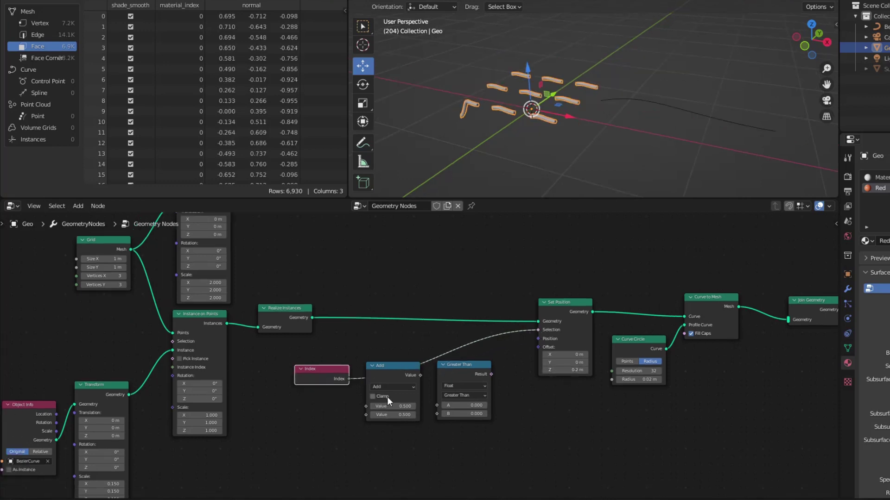
{"action": "mouse_move", "coordinate": [382, 409]}
{"action": "left_mouse_down"}
{"action": "mouse_move", "coordinate": [389, 368]}
{"action": "mouse_move", "coordinate": [396, 402]}
{"action": "left_mouse_up"}
{"action": "left_click", "coordinate": [402, 380]}
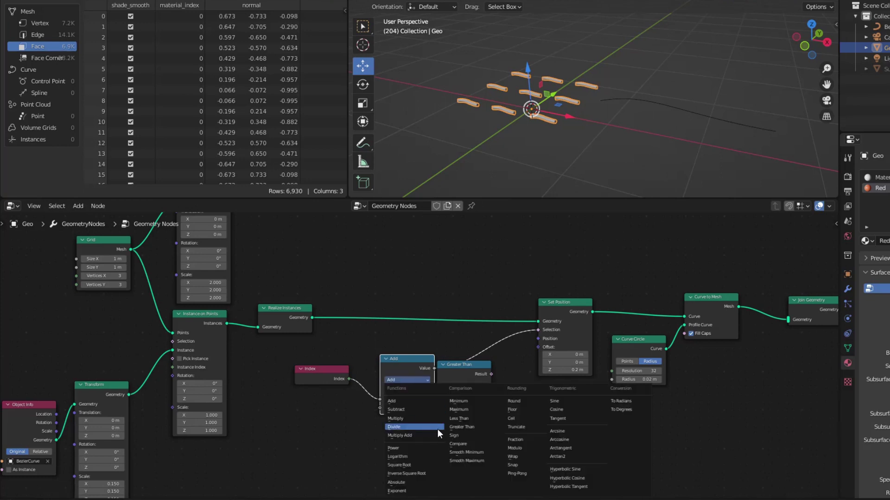
{"action": "left_click", "coordinate": [515, 446]}
{"action": "left_click", "coordinate": [412, 407]}
{"action": "type", "text": "3"}
{"action": "key", "text": "Return"}
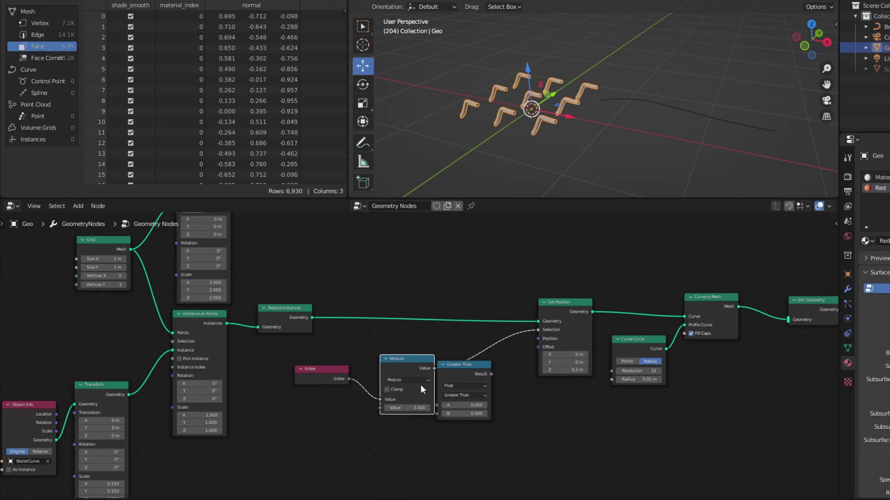
Rearrange the Index and Modulo nodes, insert Greater Than before Set Position's Selection and set its type to Integer.
{"action": "left_click_drag", "start_coordinate": [407, 359], "coordinate": [394, 343]}
{"action": "left_click_drag", "start_coordinate": [303, 354], "coordinate": [393, 386]}
{"action": "left_click_drag", "start_coordinate": [385, 347], "coordinate": [349, 360]}
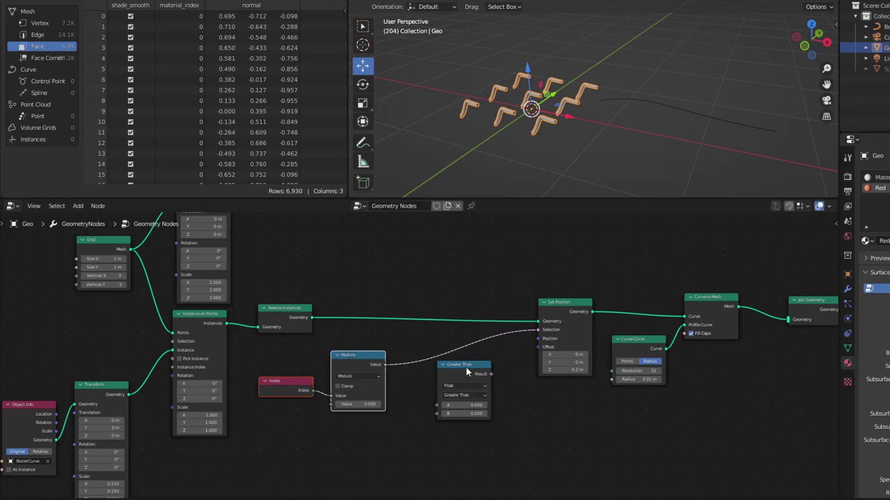
{"action": "left_click_drag", "start_coordinate": [466, 367], "coordinate": [454, 348]}
{"action": "left_click", "coordinate": [446, 367]}
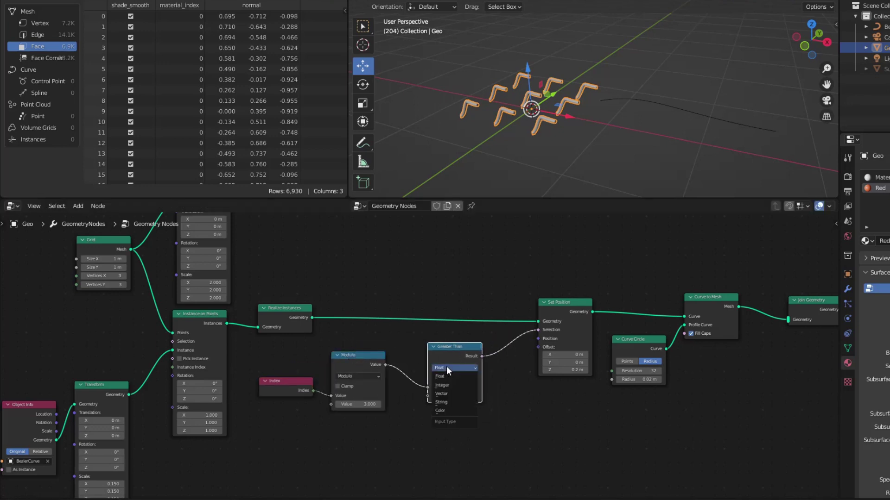
{"action": "left_click", "coordinate": [446, 385]}
Route Modulo into the Greater Than node's A input and set its B value to 1.
{"action": "scroll", "coordinate": [471, 407], "scroll_direction": "up", "scroll_amount": 1}
{"action": "left_click", "coordinate": [376, 369]}
{"action": "left_click_drag", "start_coordinate": [430, 402], "coordinate": [431, 392]}
{"action": "left_click", "coordinate": [485, 402]}
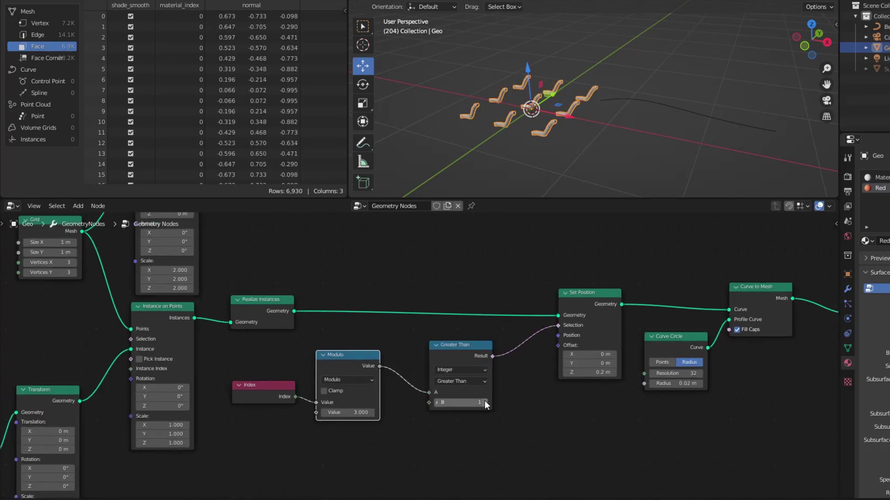
Change the Greater Than node's operation to Equal and set its B value to 0.
{"action": "left_click", "coordinate": [436, 403]}
{"action": "left_click", "coordinate": [435, 401]}
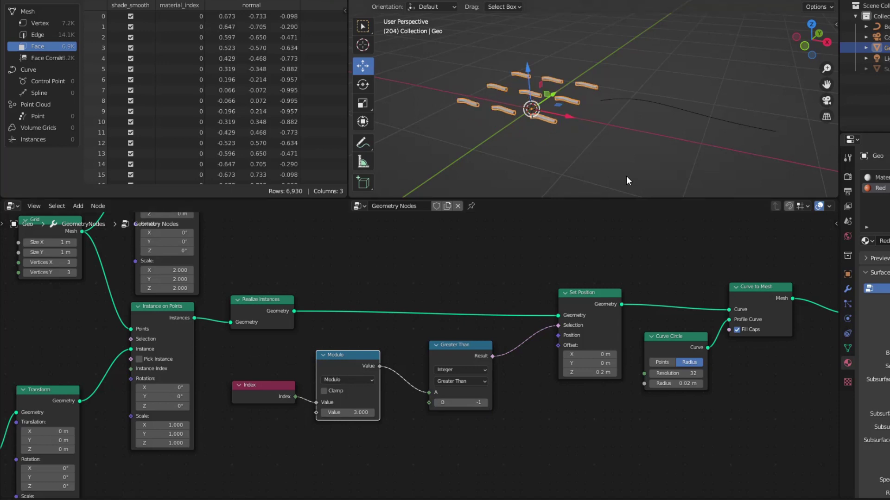
{"action": "left_click", "coordinate": [454, 382]}
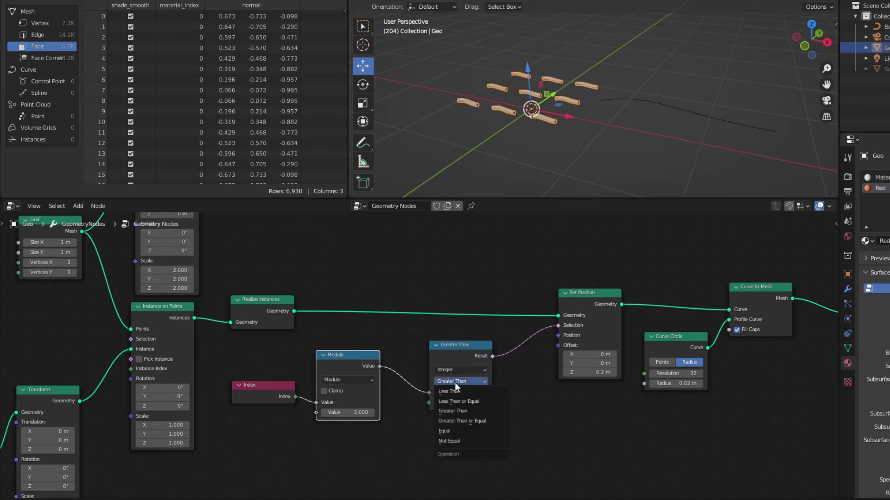
{"action": "left_click", "coordinate": [452, 430]}
{"action": "left_click", "coordinate": [486, 403]}
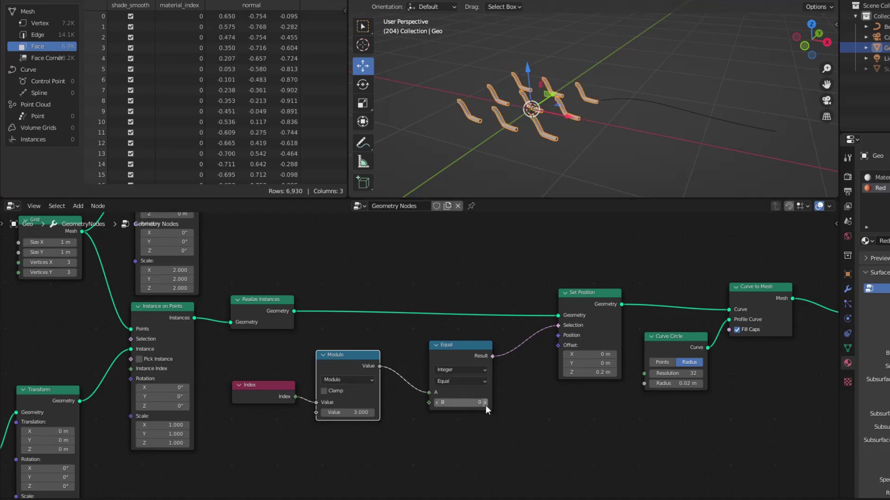
Duplicate all points of the Bezier curve in Edit Mode and rotate the copy 90 degrees about Z.
{"action": "left_click", "coordinate": [688, 123]}
{"action": "key", "text": "Tab"}
{"action": "key", "text": "a"}
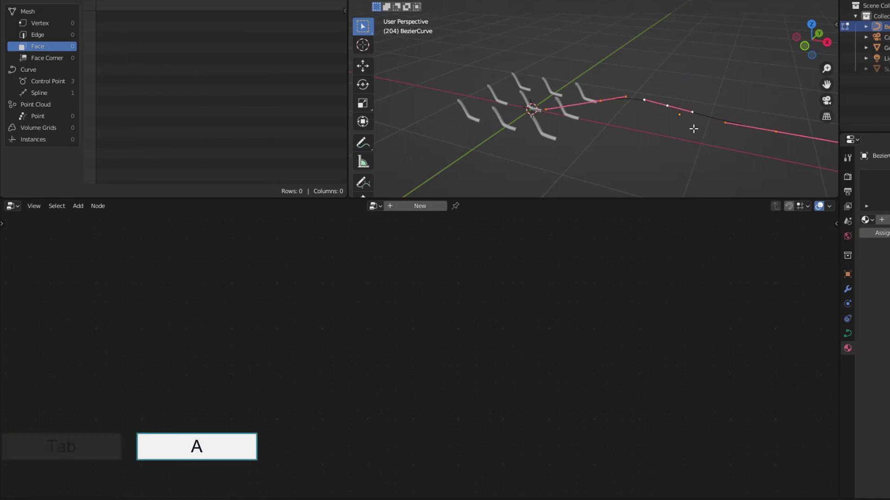
{"action": "key", "text": "shift+d"}
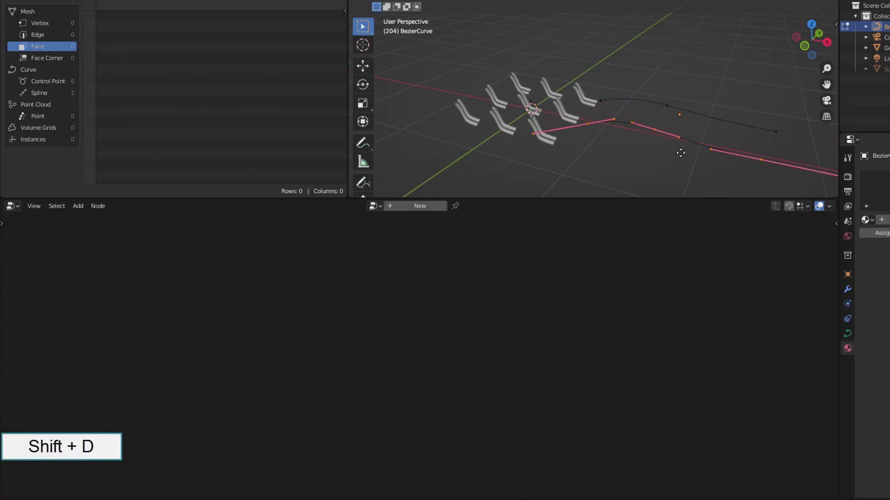
{"action": "left_click", "coordinate": [679, 154]}
{"action": "type", "text": "rz90"}
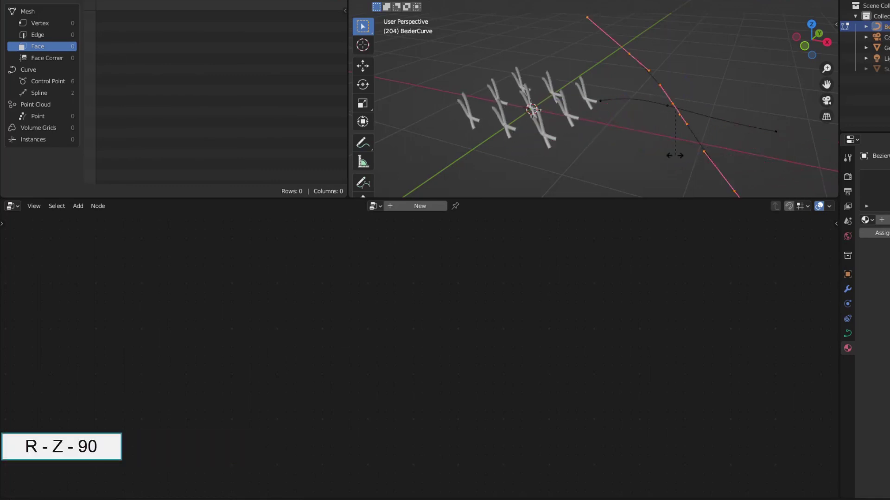
{"action": "type", "text": "z90"}
{"action": "key", "text": "Return"}
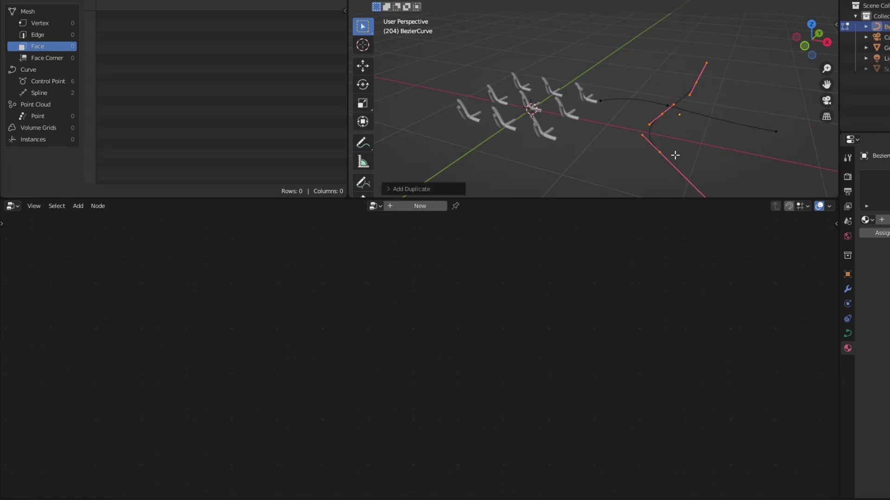
{"action": "key", "text": "Tab"}
Bring back the Geo object's node tree and set the Equal node's B value to 1.
{"action": "left_click", "coordinate": [570, 113]}
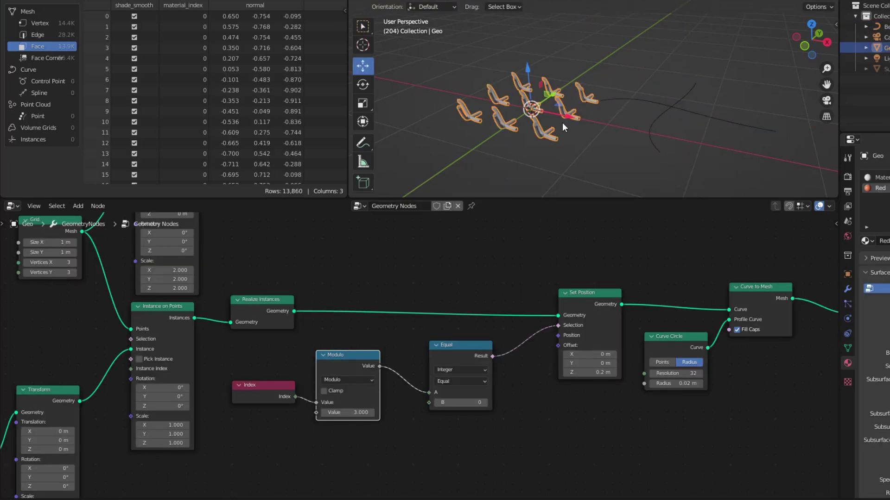
{"action": "middle_click_drag", "start_coordinate": [529, 385], "coordinate": [557, 362]}
{"action": "left_click", "coordinate": [490, 162]}
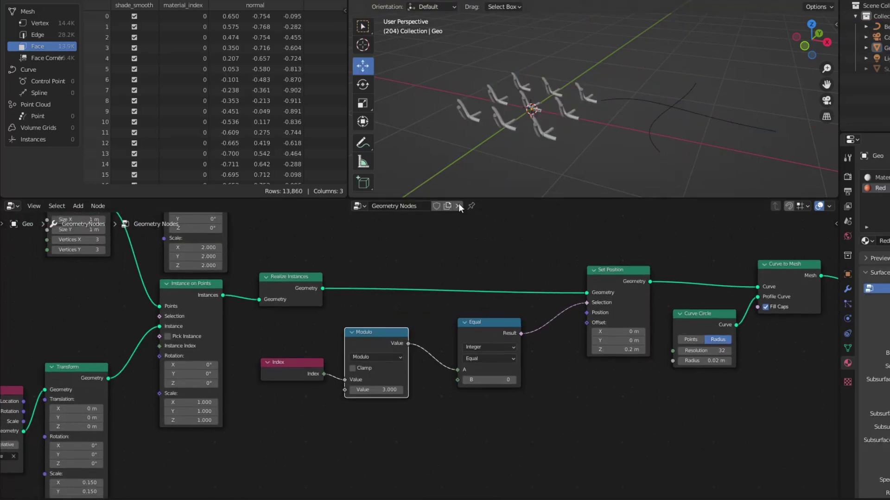
{"action": "middle_click_drag", "start_coordinate": [542, 150], "coordinate": [513, 137]}
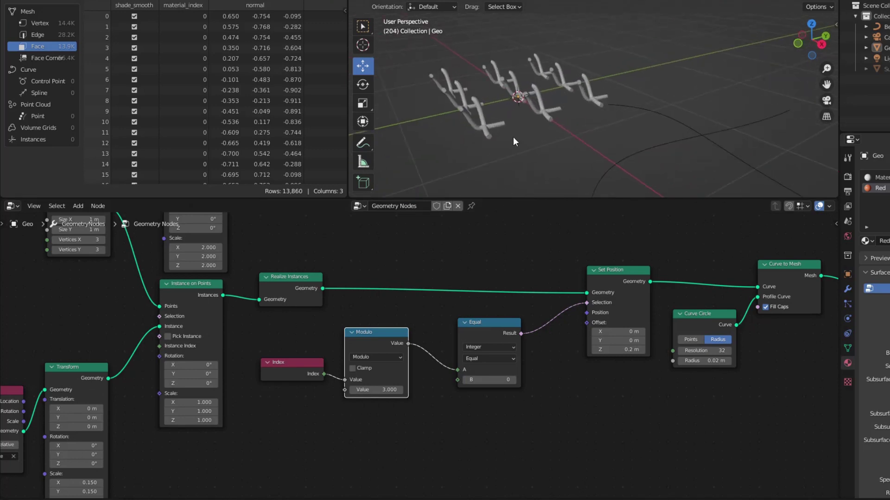
{"action": "left_click", "coordinate": [513, 379]}
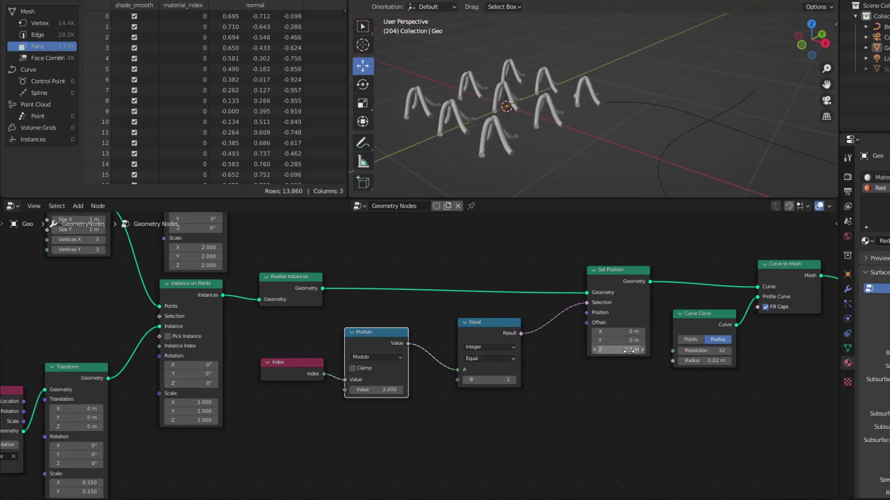
Set Set Position's Y offset to 0.1 m and try the Equal node's B at 2 before returning it to 1.
{"action": "mouse_move", "coordinate": [629, 343]}
{"action": "left_mouse_down"}
{"action": "mouse_move", "coordinate": [653, 343]}
{"action": "mouse_move", "coordinate": [629, 345]}
{"action": "left_mouse_up"}
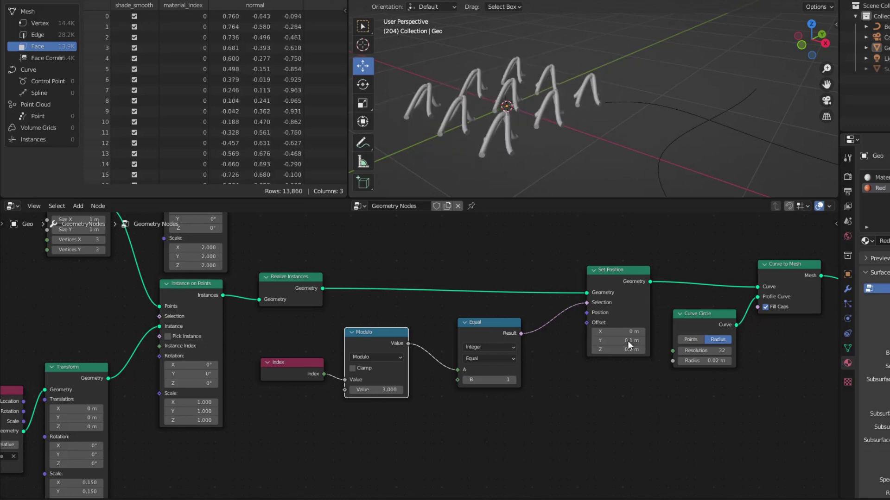
{"action": "left_click", "coordinate": [513, 379]}
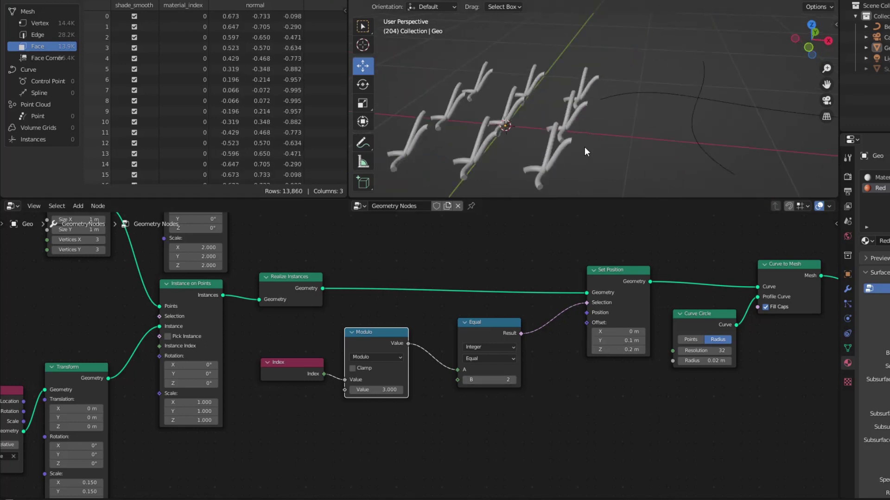
{"action": "left_click", "coordinate": [467, 379]}
Shift the Equal node back and insert a Boolean Math node set to Not between it and Set Position's Selection.
{"action": "left_click_drag", "start_coordinate": [500, 330], "coordinate": [472, 327]}
{"action": "key", "text": "shift+a"}
{"action": "left_click", "coordinate": [458, 289]}
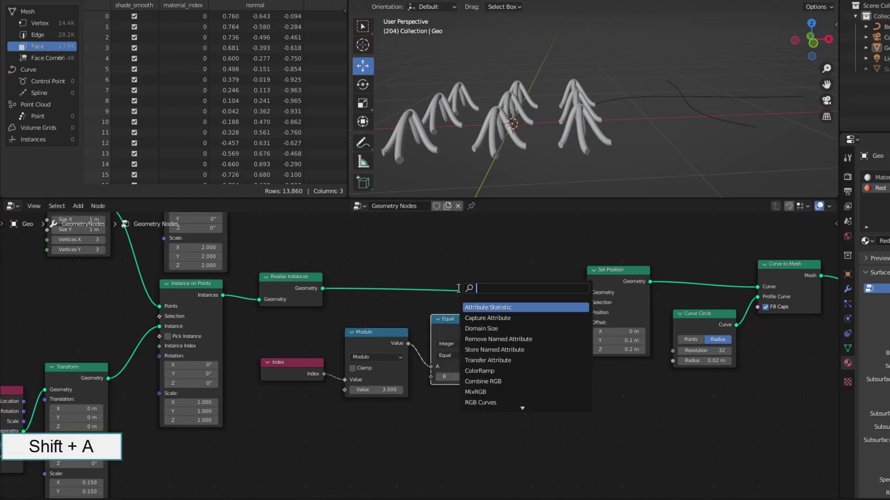
{"action": "type", "text": "Boo"}
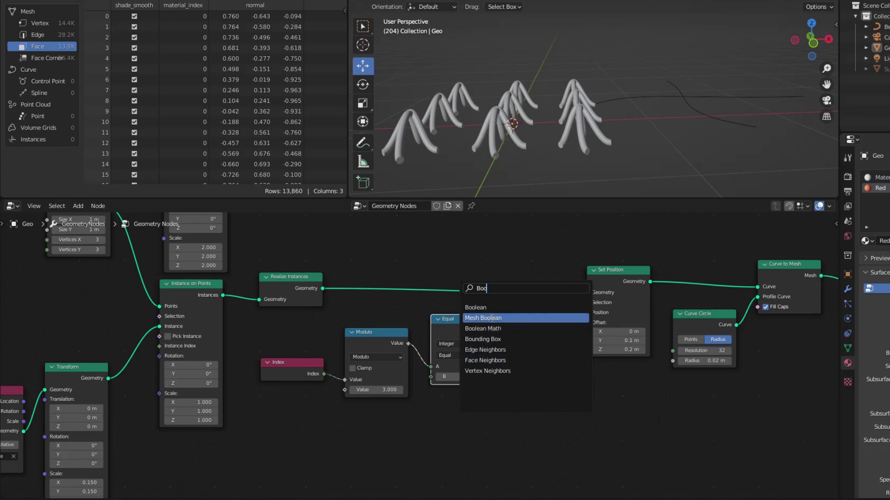
{"action": "left_click", "coordinate": [492, 330]}
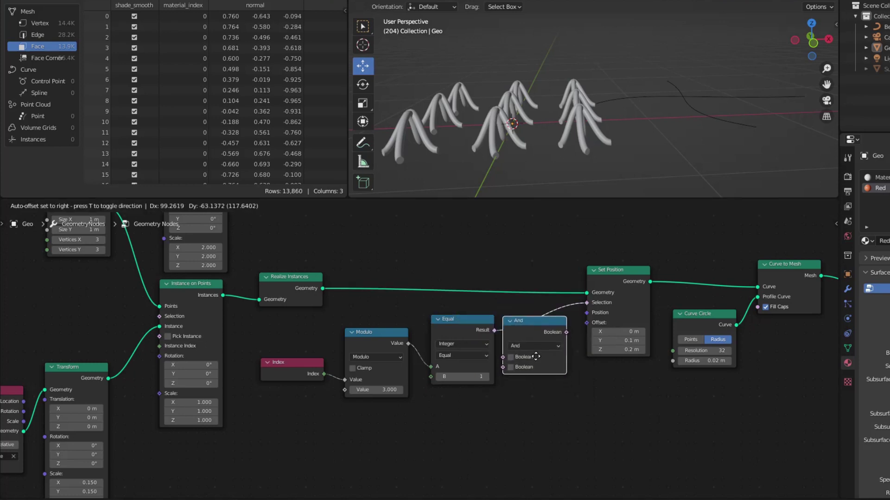
{"action": "left_click", "coordinate": [535, 357]}
{"action": "left_click", "coordinate": [558, 345]}
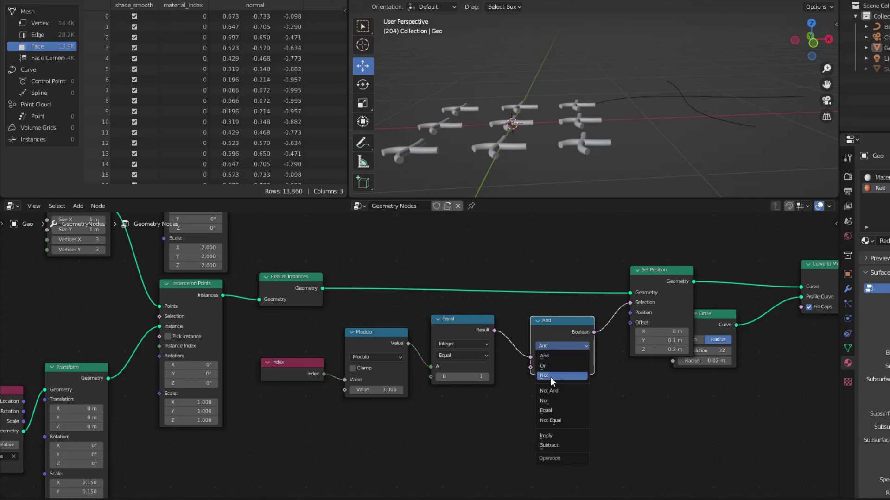
{"action": "left_click", "coordinate": [549, 376]}
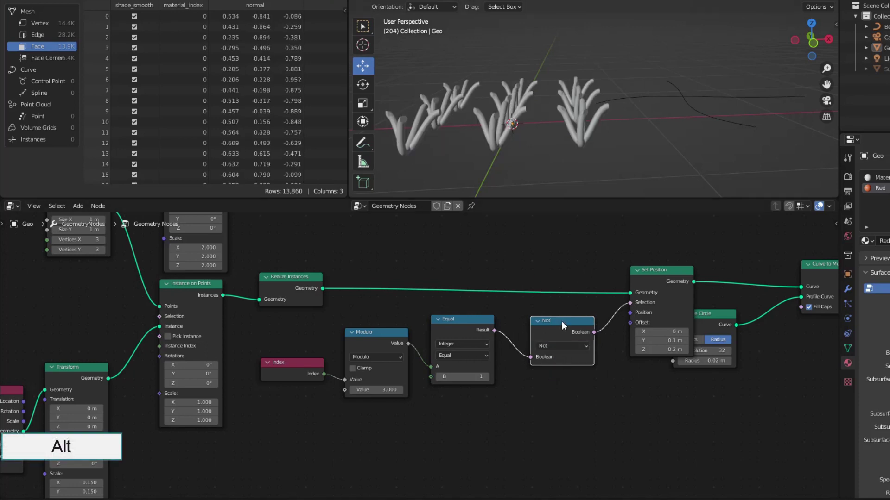
Nudge the Not node slightly upward and set Set Position's Z offset to 0.1 m.
{"action": "mouse_move", "coordinate": [561, 330]}
{"action": "left_mouse_down", "text": "alt"}
{"action": "mouse_move", "coordinate": [551, 388]}
{"action": "mouse_move", "coordinate": [562, 319]}
{"action": "left_mouse_up", "text": "alt"}
{"action": "mouse_move", "coordinate": [667, 350]}
{"action": "left_mouse_down"}
{"action": "mouse_move", "coordinate": [695, 349]}
{"action": "mouse_move", "coordinate": [658, 350]}
{"action": "left_mouse_up"}
{"action": "middle_click_drag", "start_coordinate": [573, 186], "coordinate": [594, 160]}
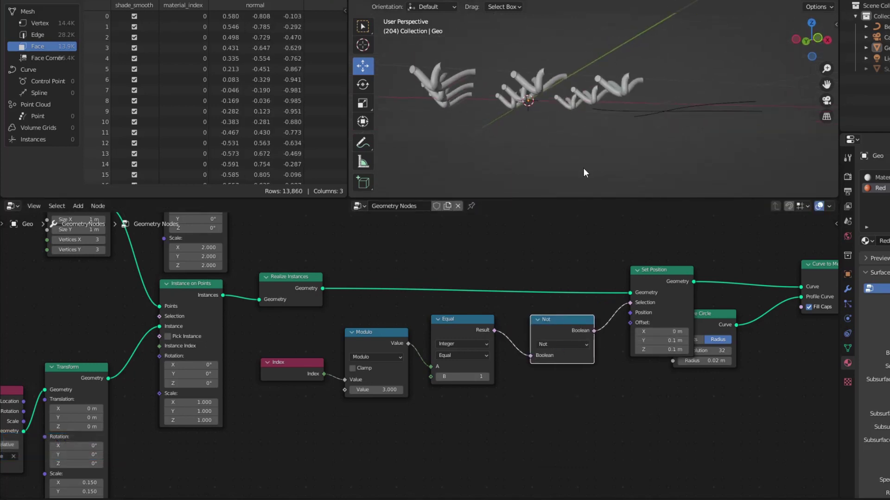